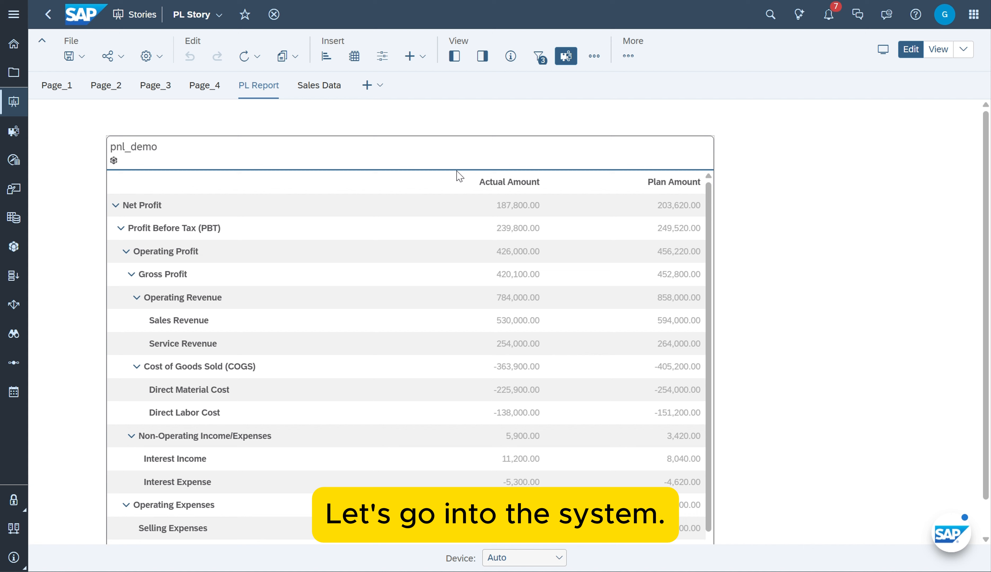
Switch to the PL Story in SAP Analytics Cloud and start a Restricted Measure calculation for the pnl_demo table's Amount columns
left_click(458, 175)
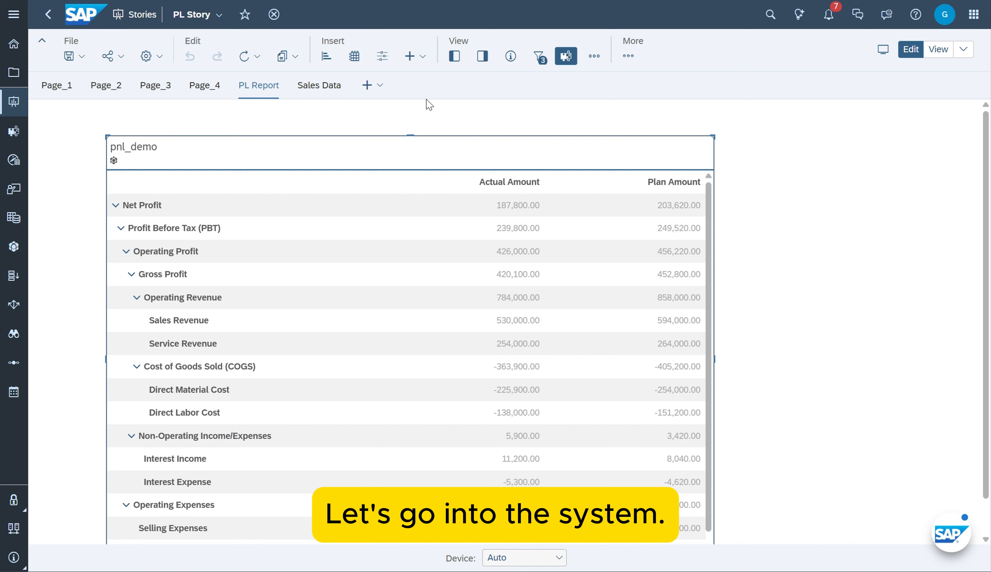
left_click(482, 56)
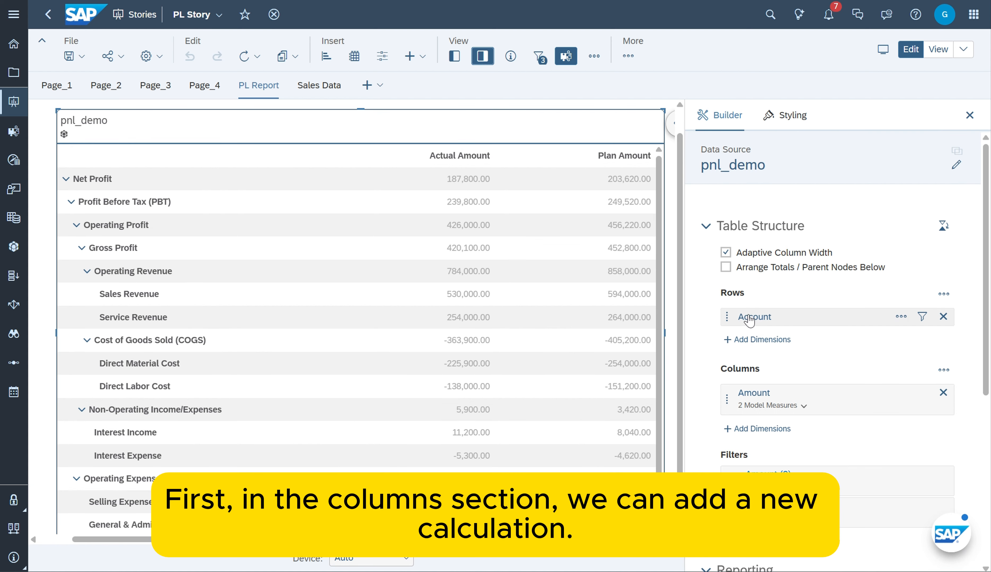
scroll(786, 334, "down", 3)
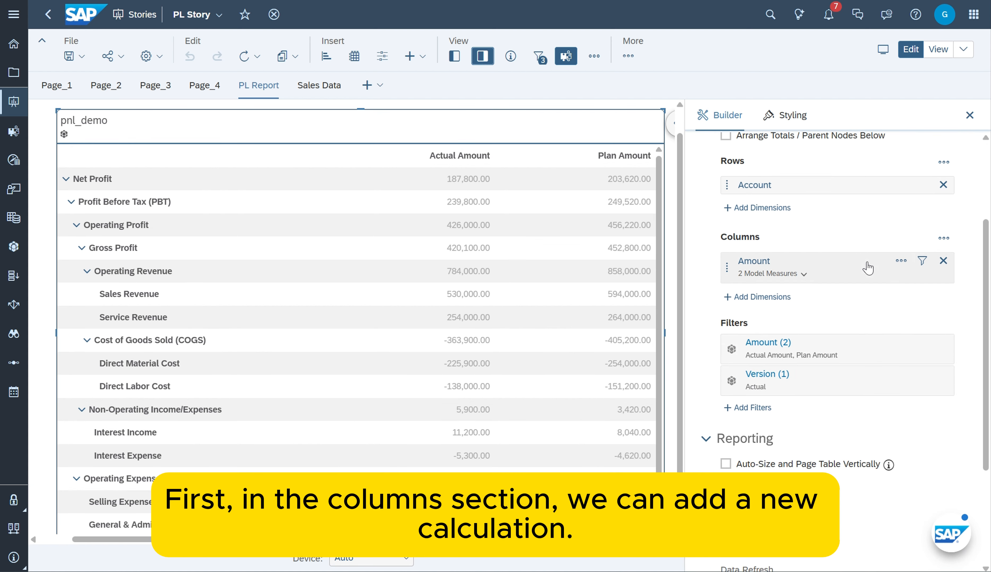
left_click(901, 260)
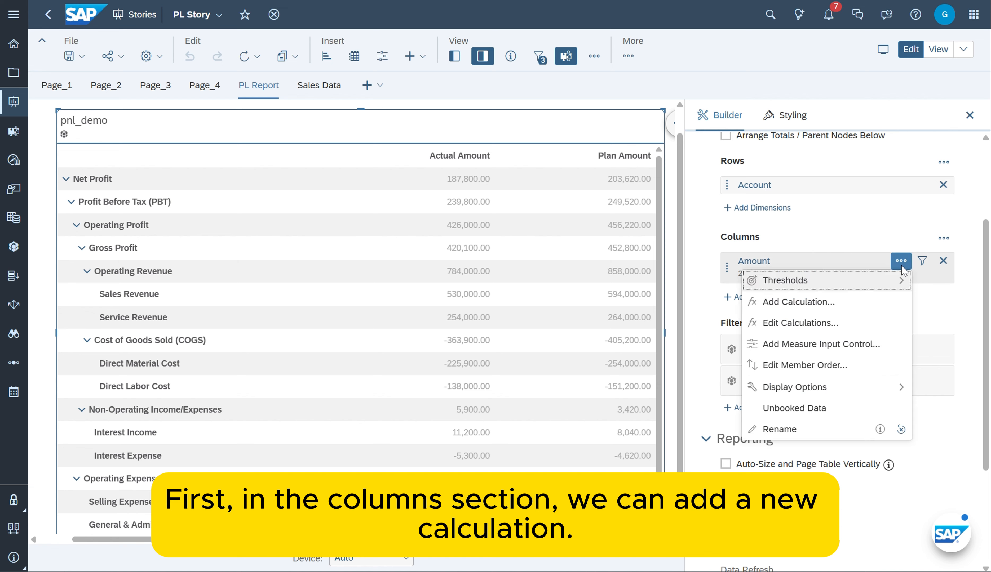
left_click(789, 305)
left_click(358, 144)
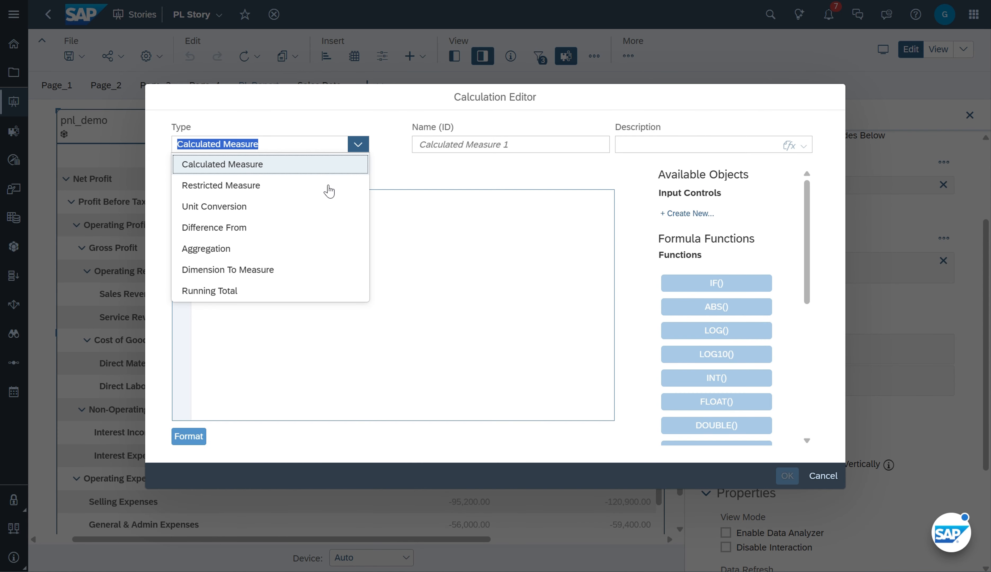
left_click(244, 190)
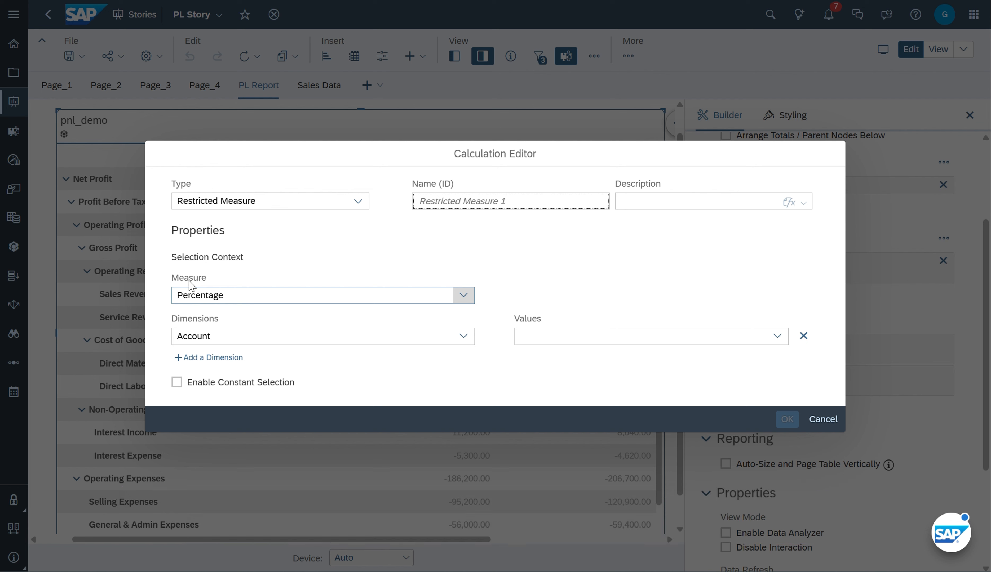
Base the restricted measure on Actual Amount and restrict it by the posting_period dimension
left_click(248, 295)
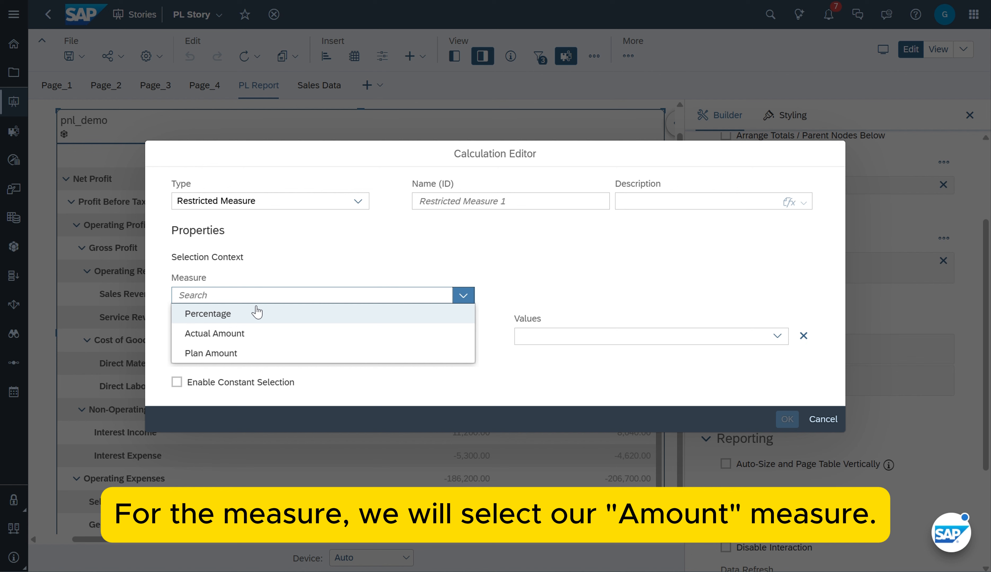
left_click(239, 334)
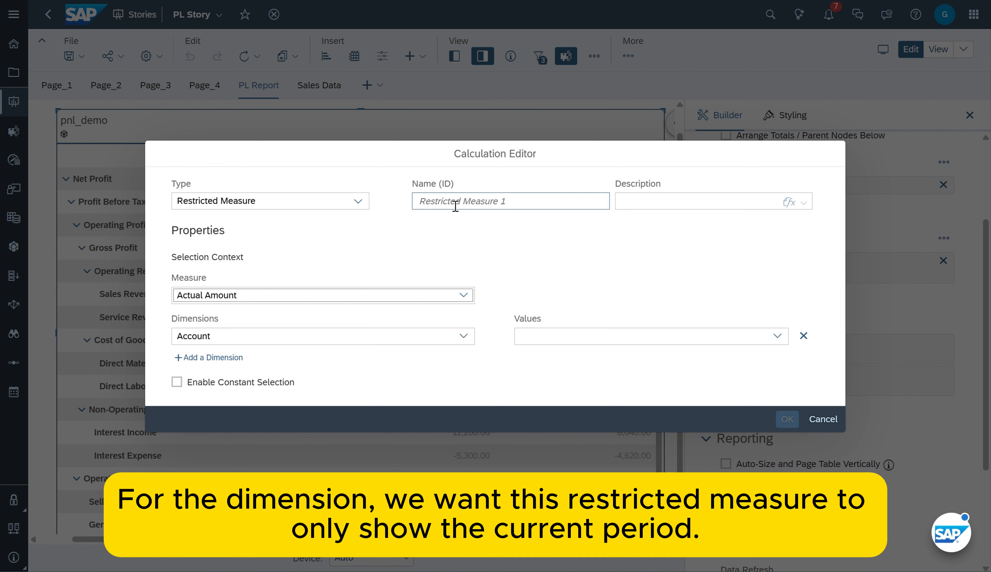
left_click(218, 338)
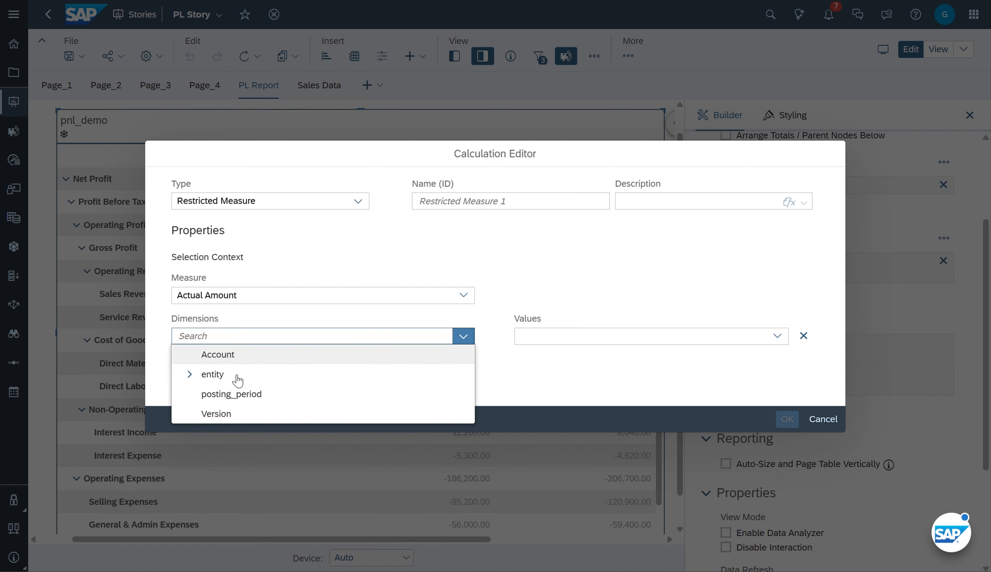
left_click(230, 394)
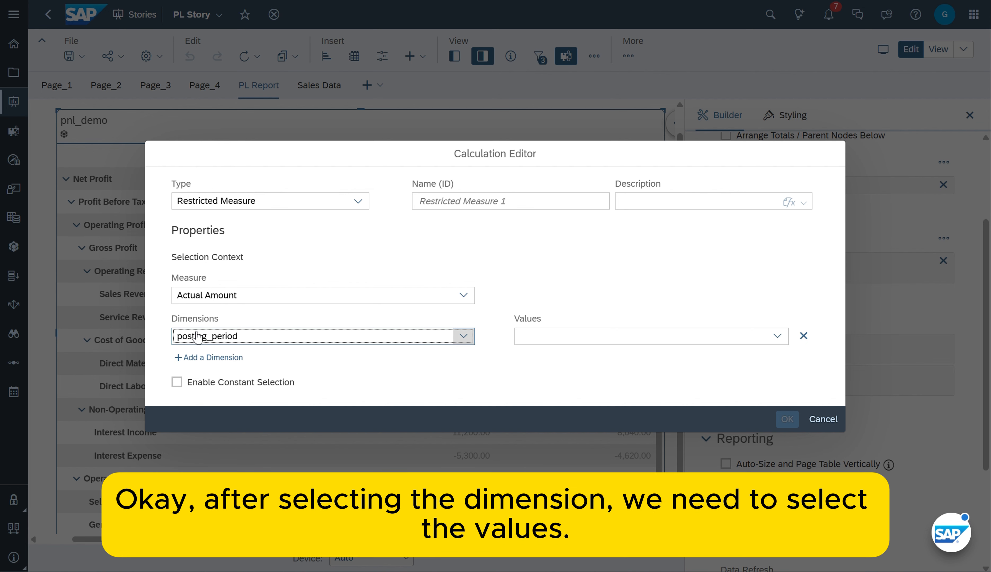
Create a new calculation input control for the posting_period values and name it period
left_click(778, 338)
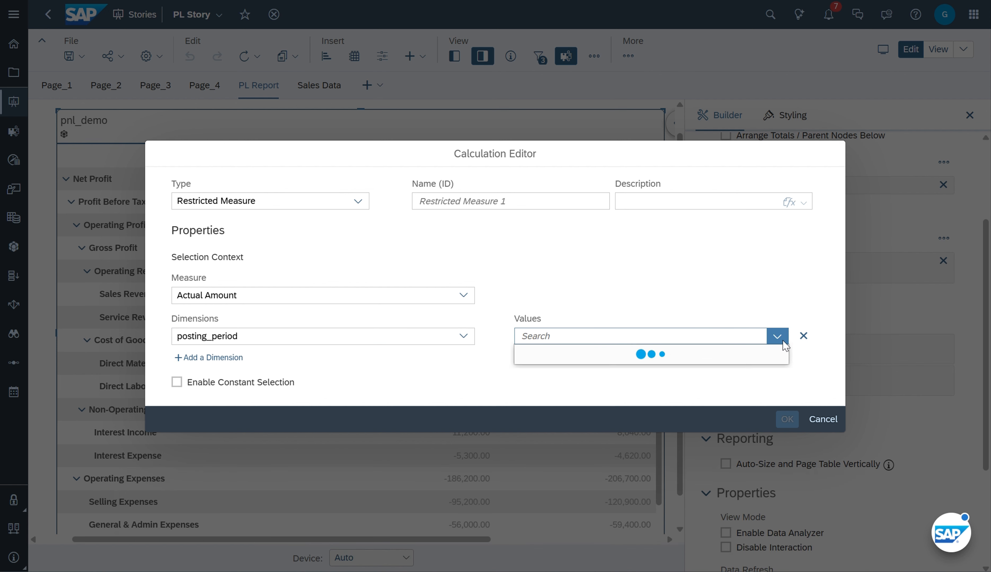
scroll(786, 410, "down", 1)
scroll(786, 410, "up", 1)
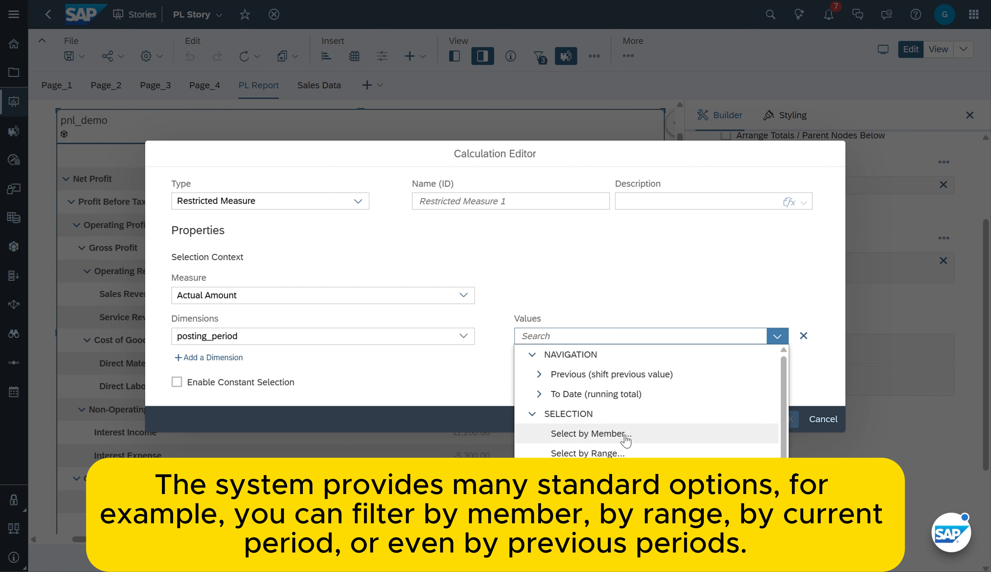
scroll(629, 448, "down", 1)
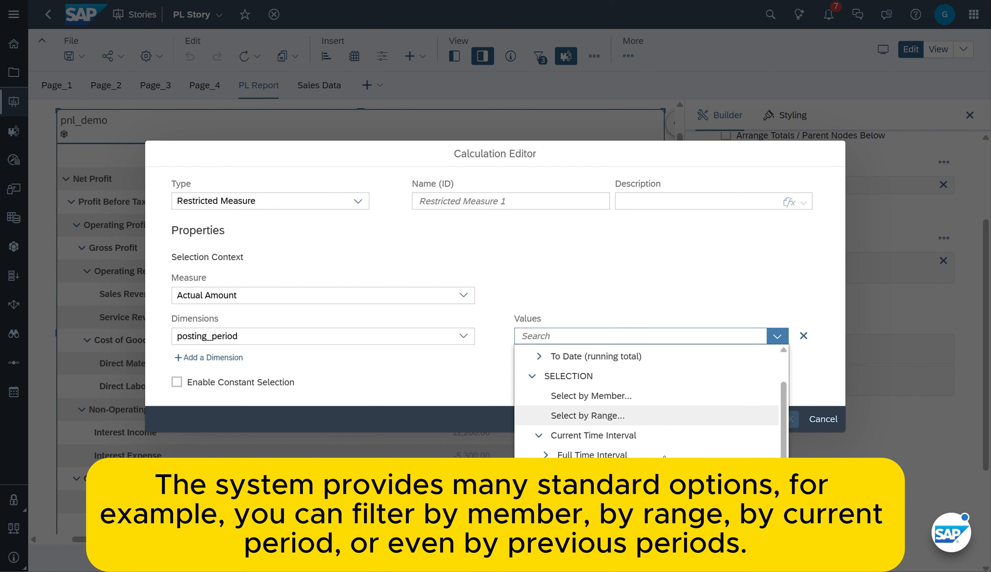
scroll(629, 437, "up", 1)
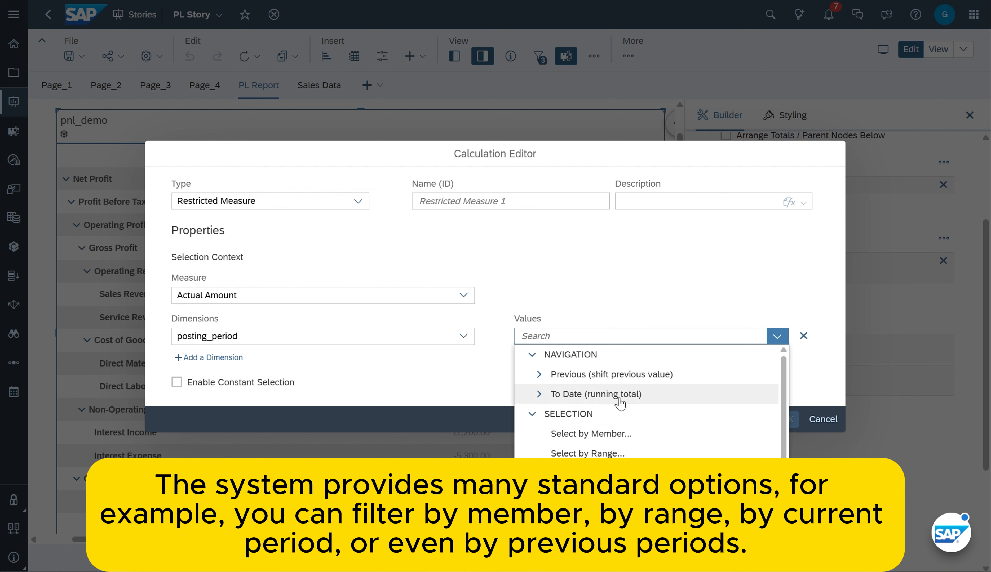
scroll(625, 400, "down", 1)
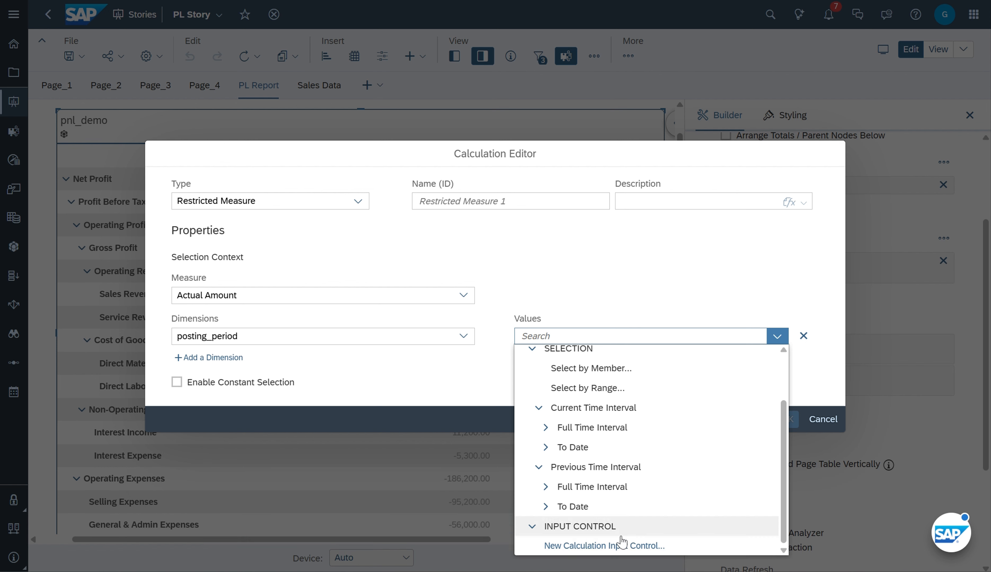
left_click(626, 548)
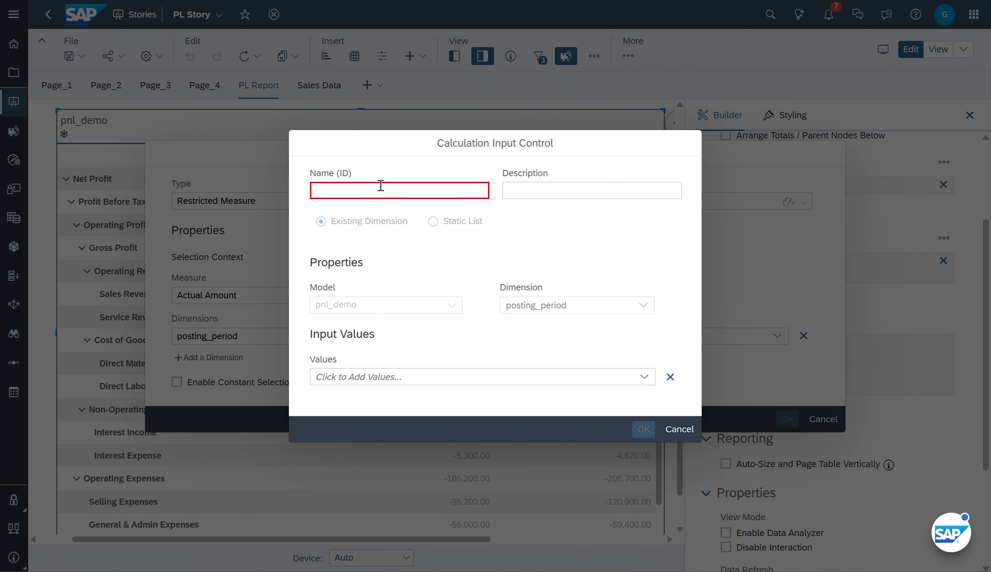
left_click(381, 185)
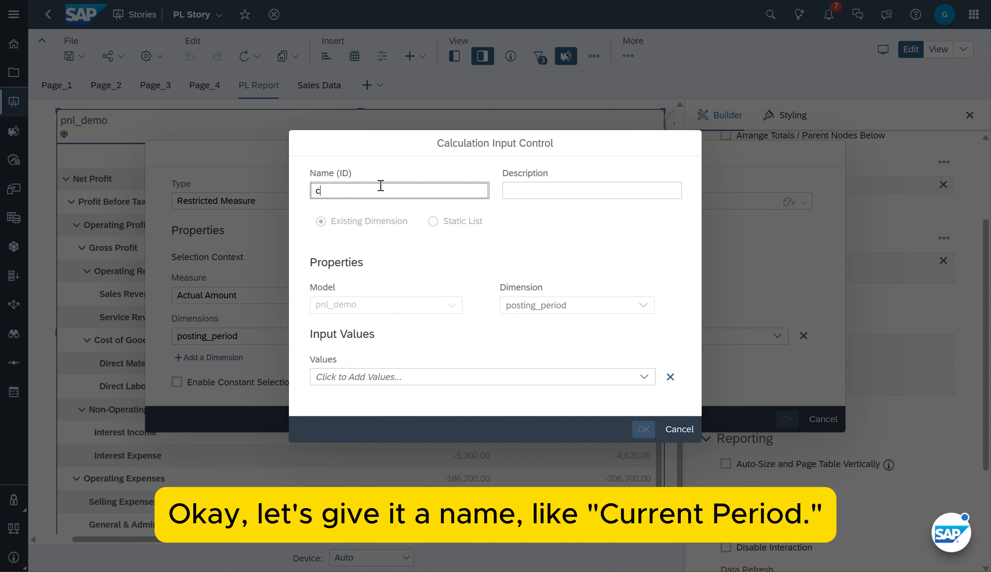
type("cur")
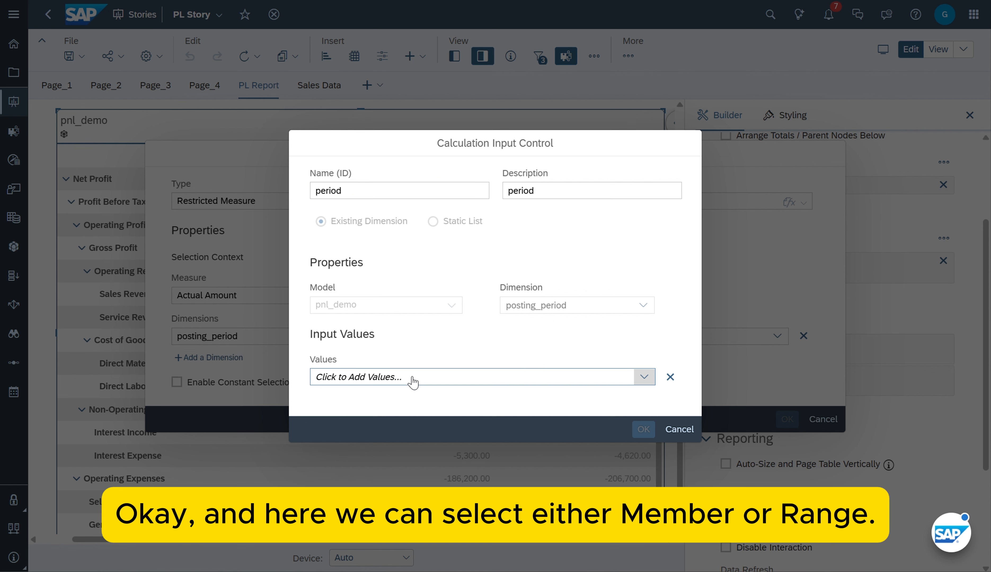
Include all posting_period time intervals by member in the input control, and save both the control and the restricted measure
left_click(413, 381)
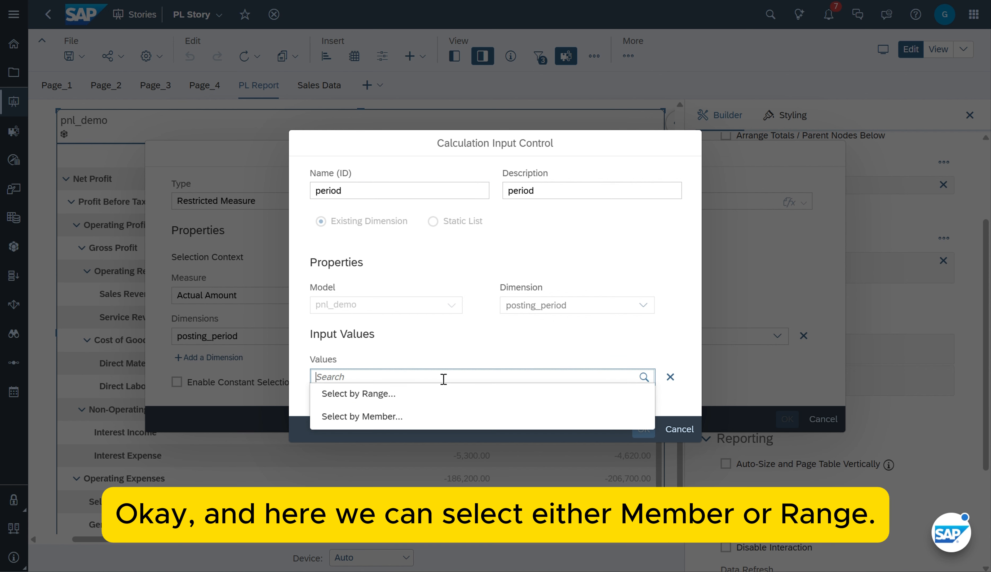
left_click(451, 411)
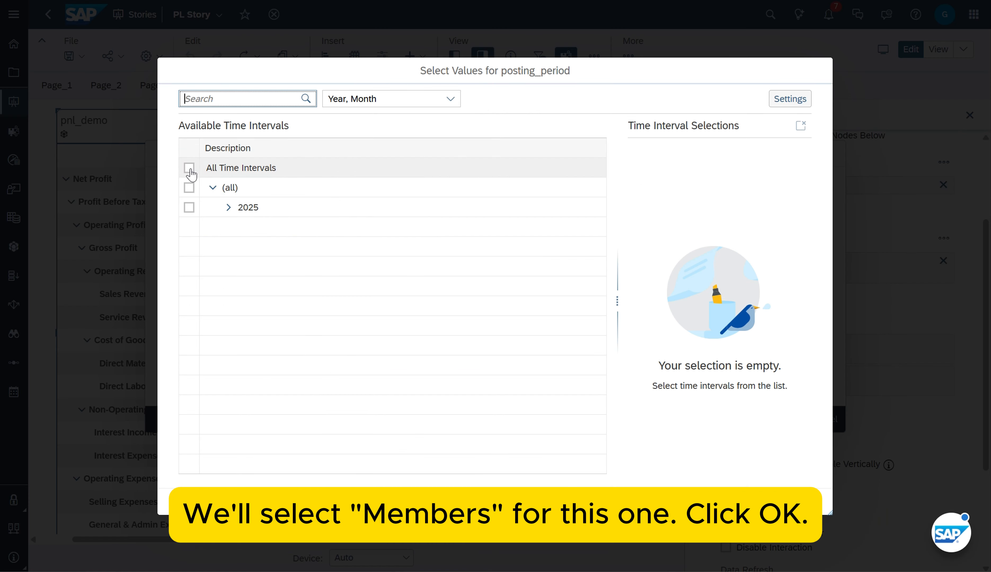
left_click(190, 167)
left_click(774, 502)
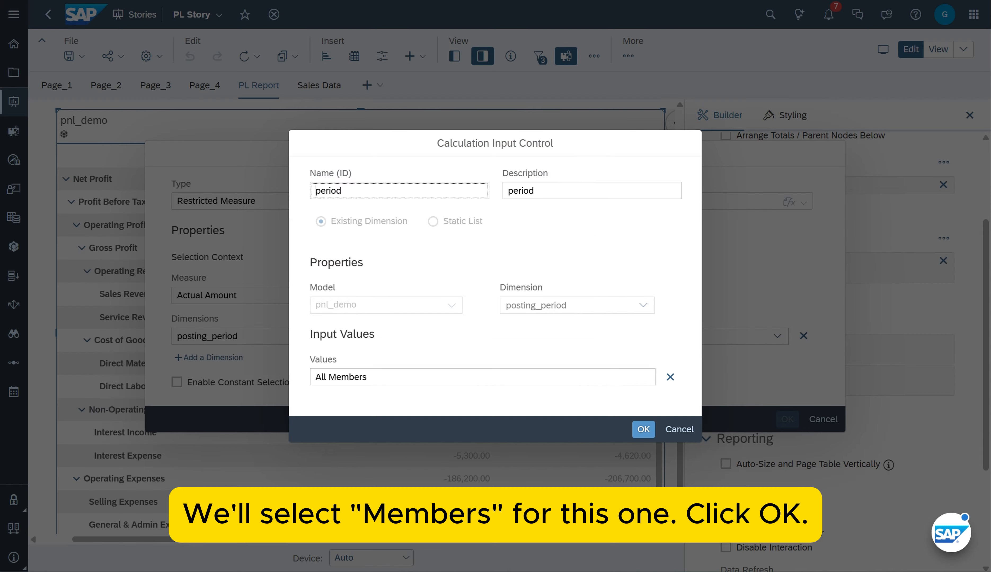
left_click(644, 431)
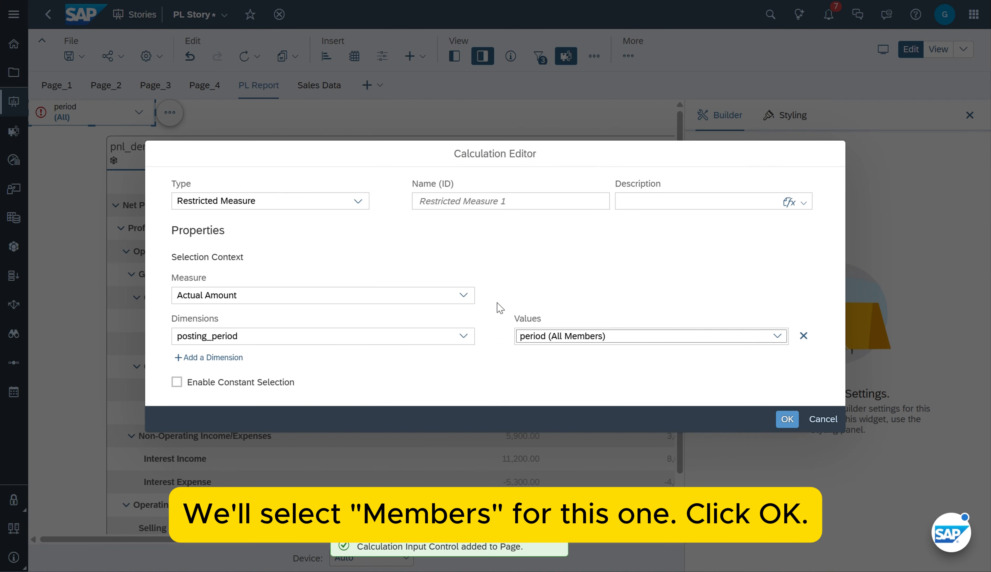
left_click(784, 423)
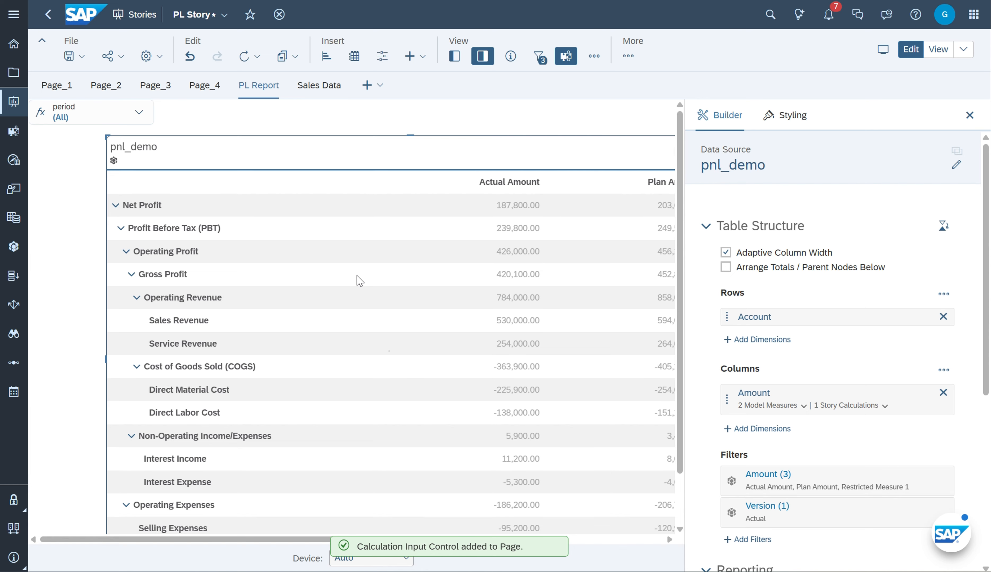
Edit the new restricted measure so that both its name and description are Current Period Amount
left_click_drag(319, 541, 488, 540)
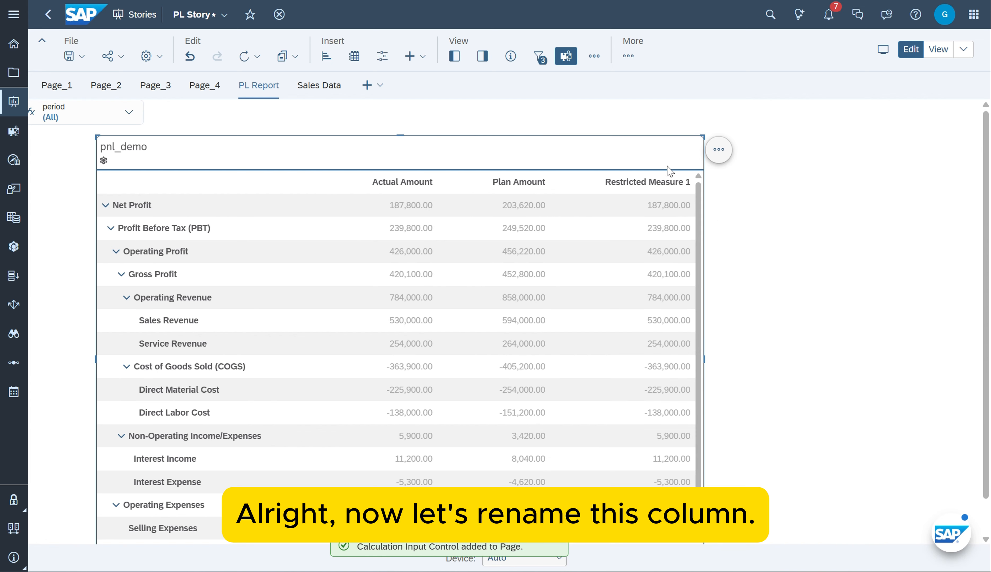
left_click(679, 179)
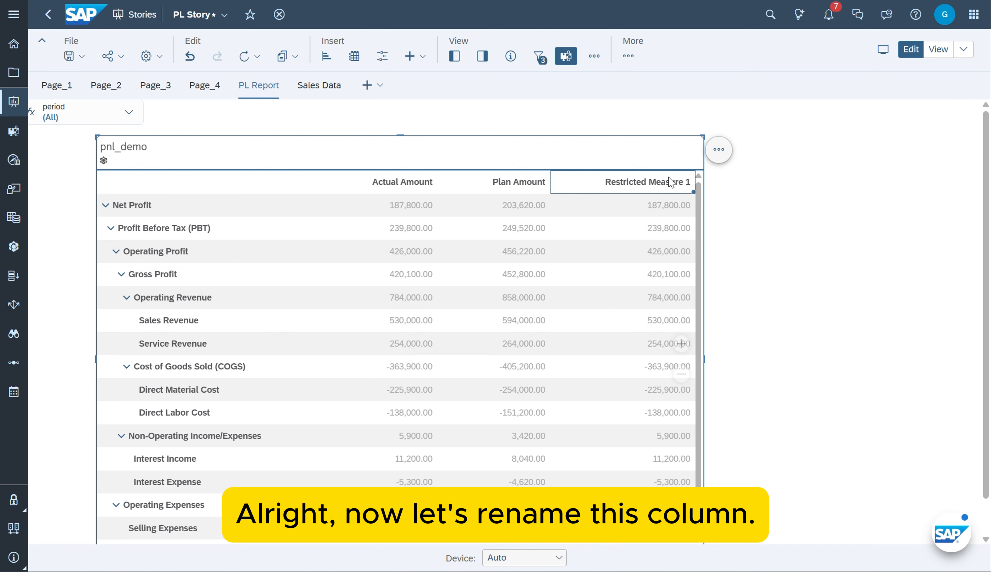
left_click(482, 56)
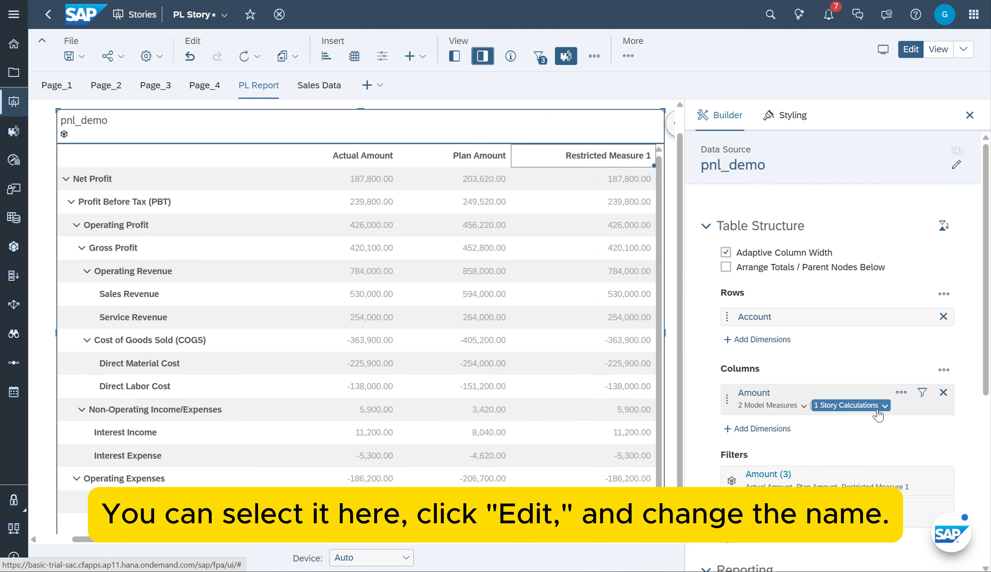
left_click(878, 414)
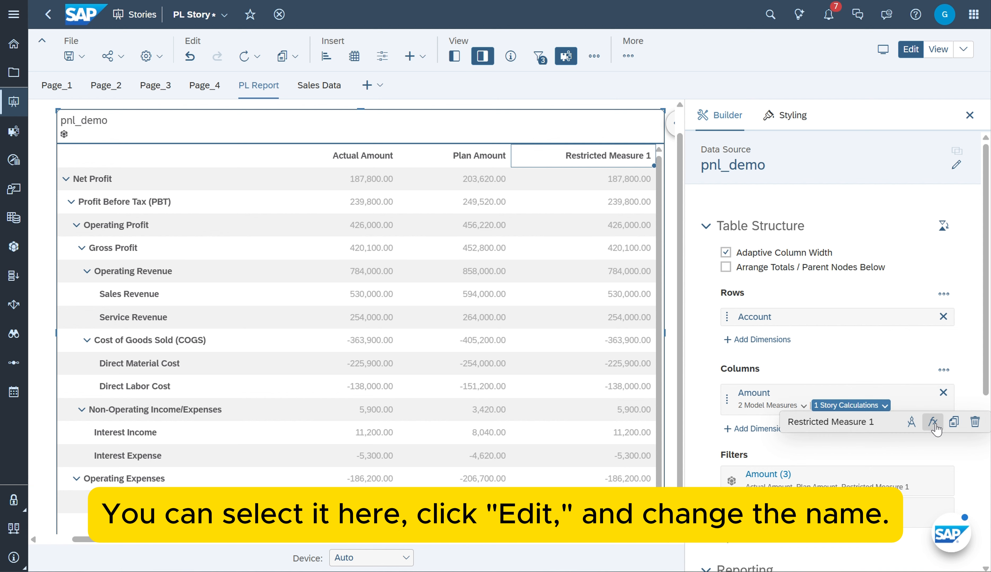
left_click(933, 425)
left_click_drag(520, 200, 268, 179)
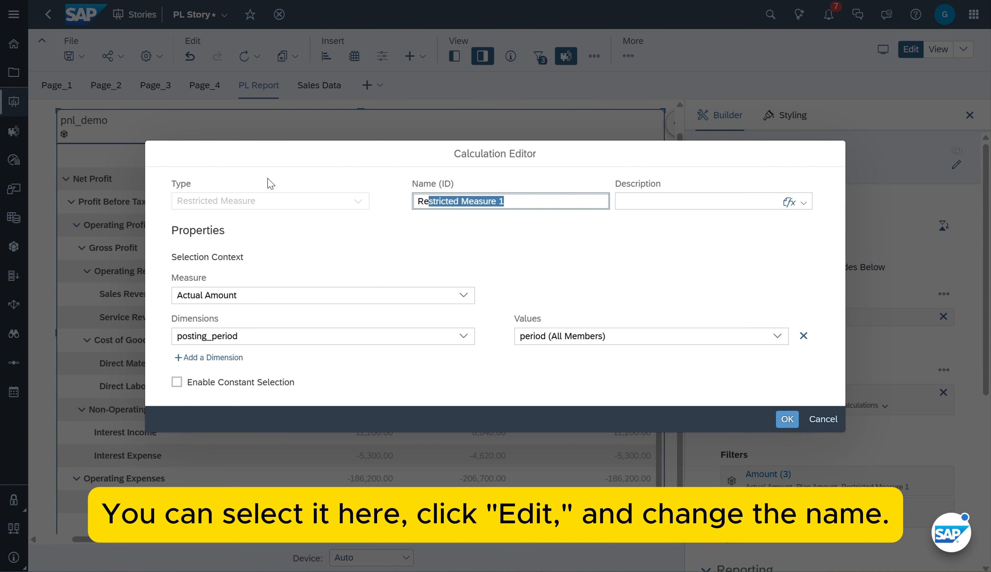
key("BackSpace")
key("BackSpace")
key("BackSpace")
type("C")
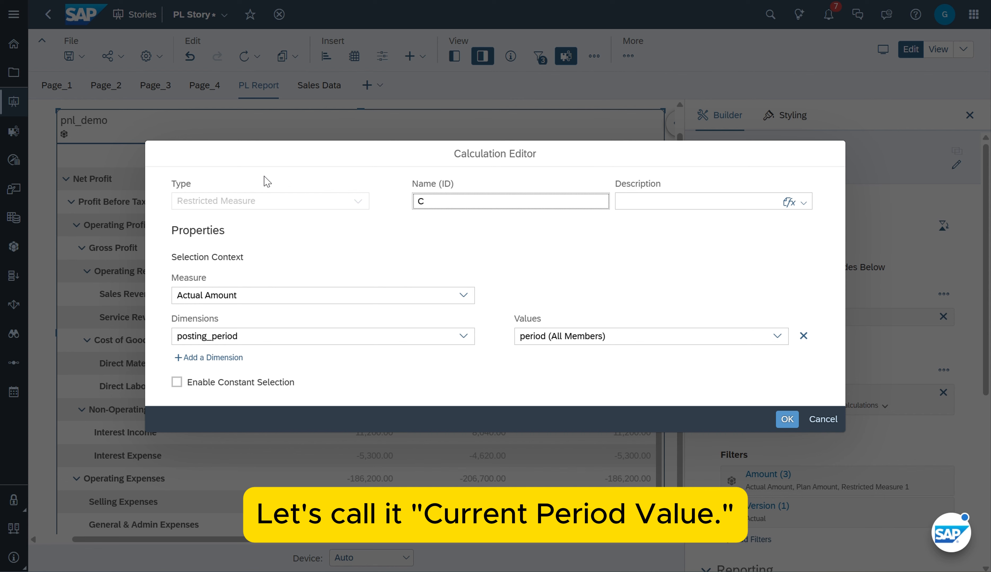
type("urrent Period Amount")
left_click(706, 202)
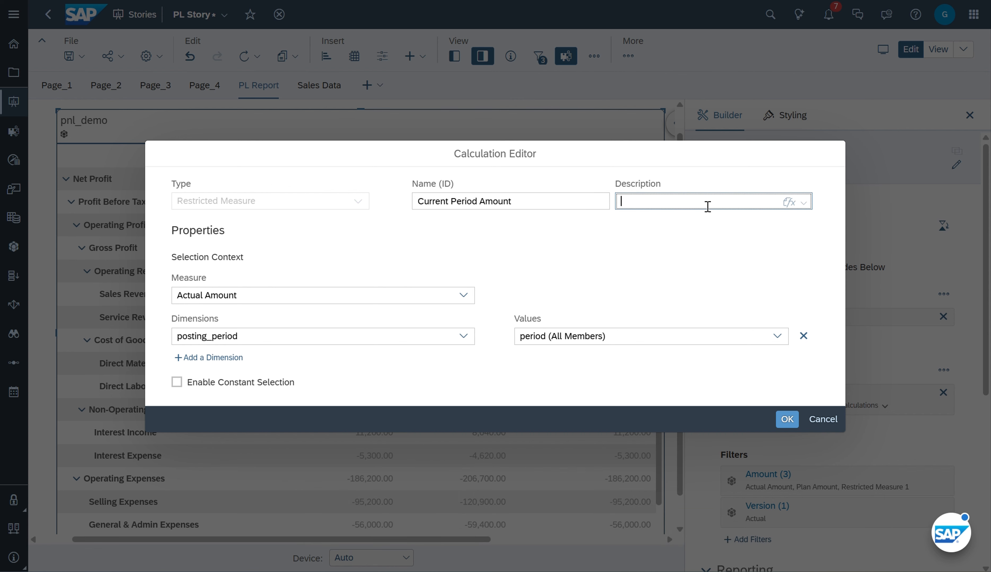
type("Current Period Amount")
left_click(784, 421)
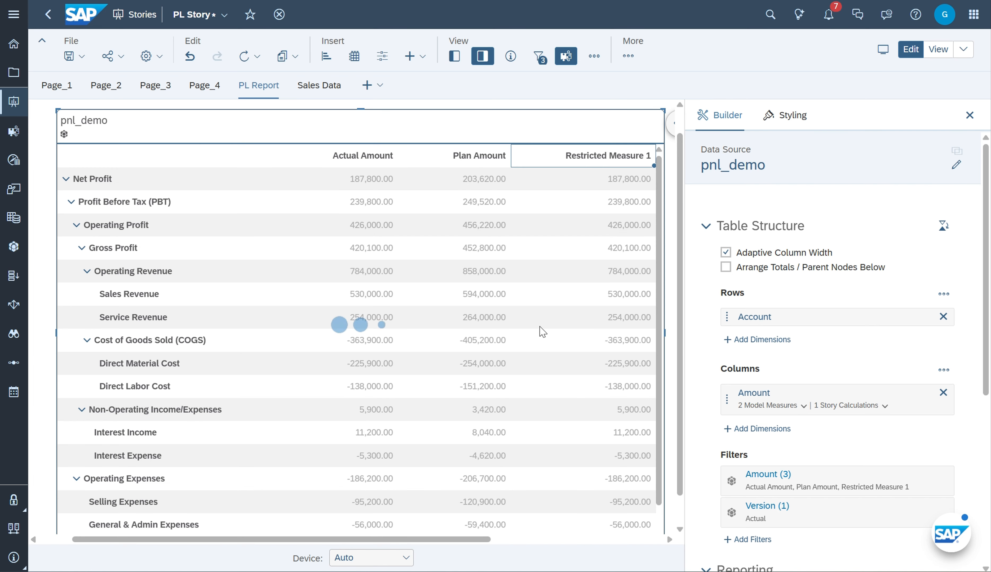
Limit the period input control to Jan (2025) to check the Current Period Amount column
left_click_drag(434, 537, 487, 537)
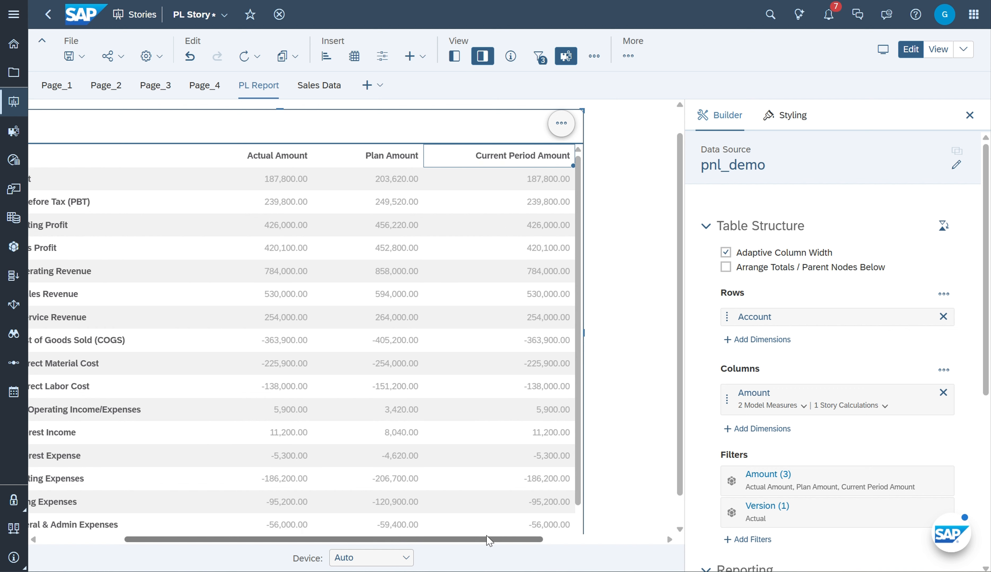
scroll(401, 192, "up", 1)
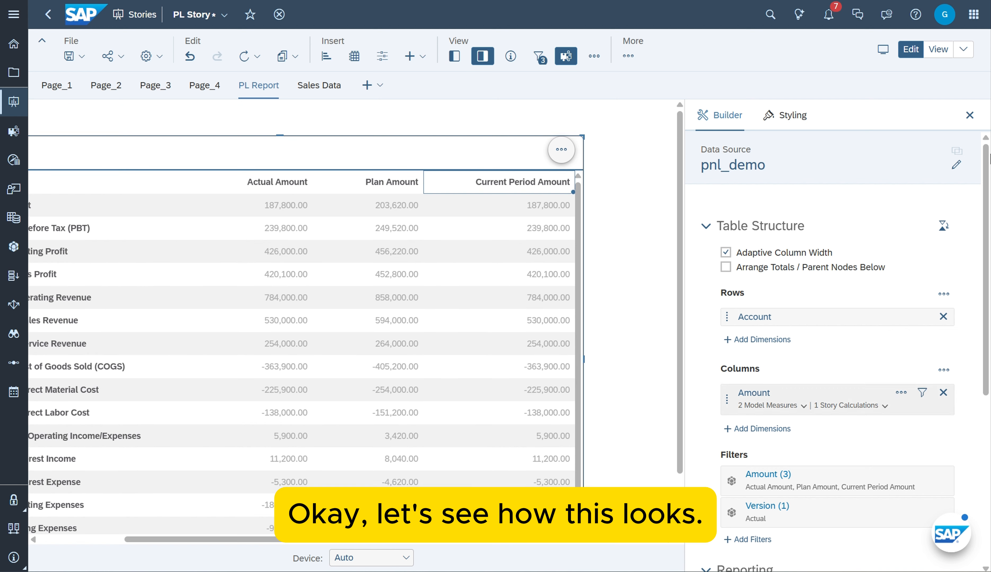
left_click(970, 116)
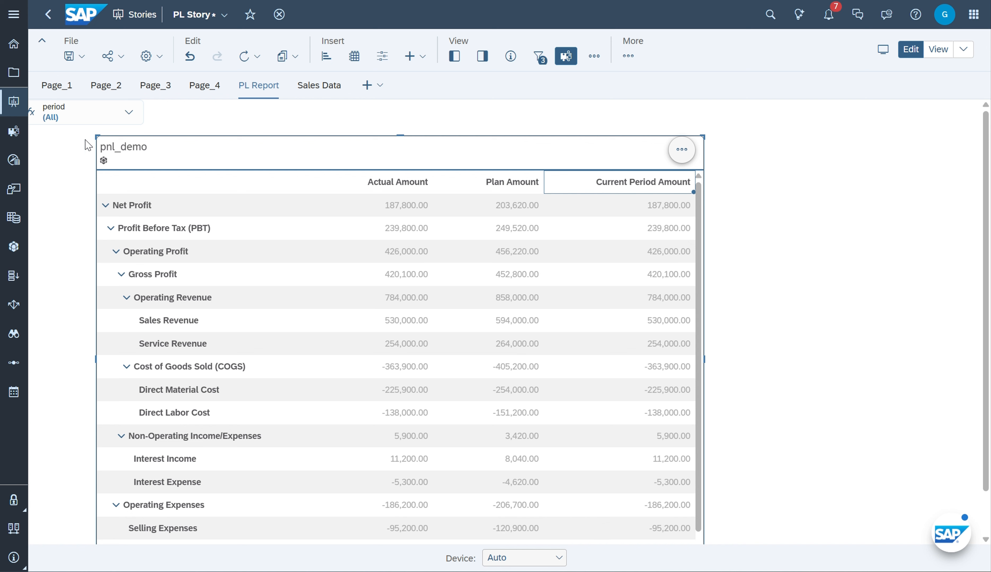
left_click(128, 112)
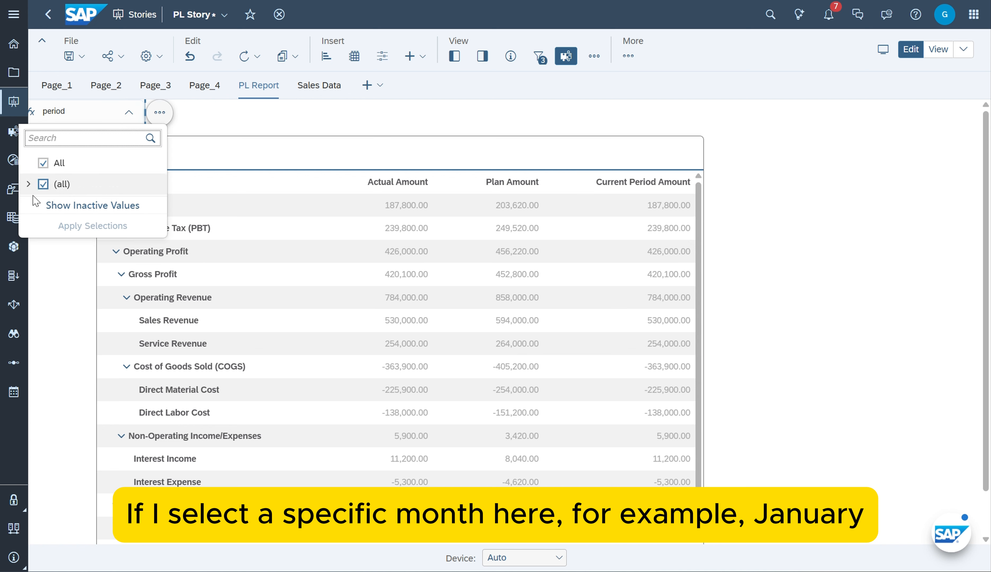
left_click(29, 184)
left_click(34, 205)
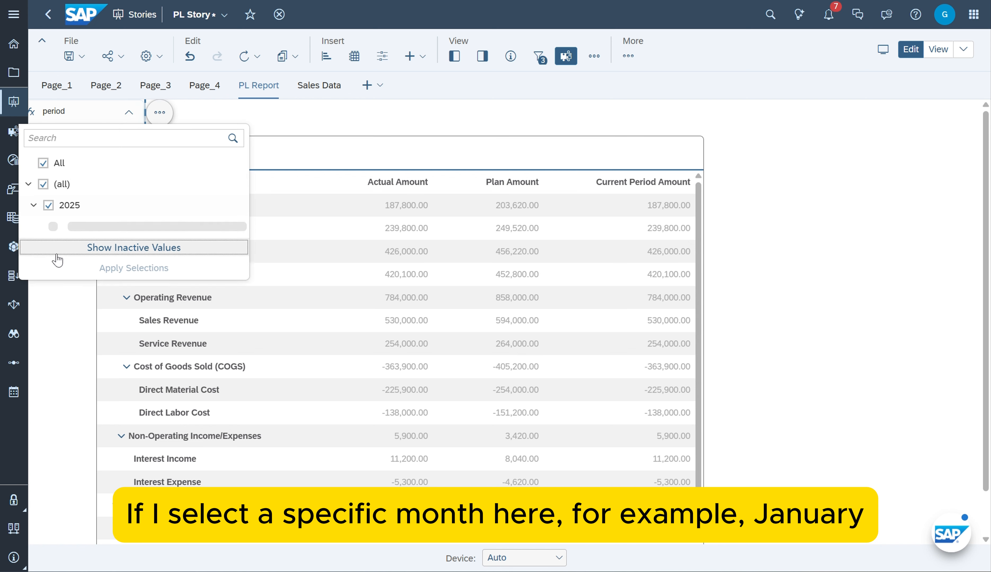
left_click(55, 227)
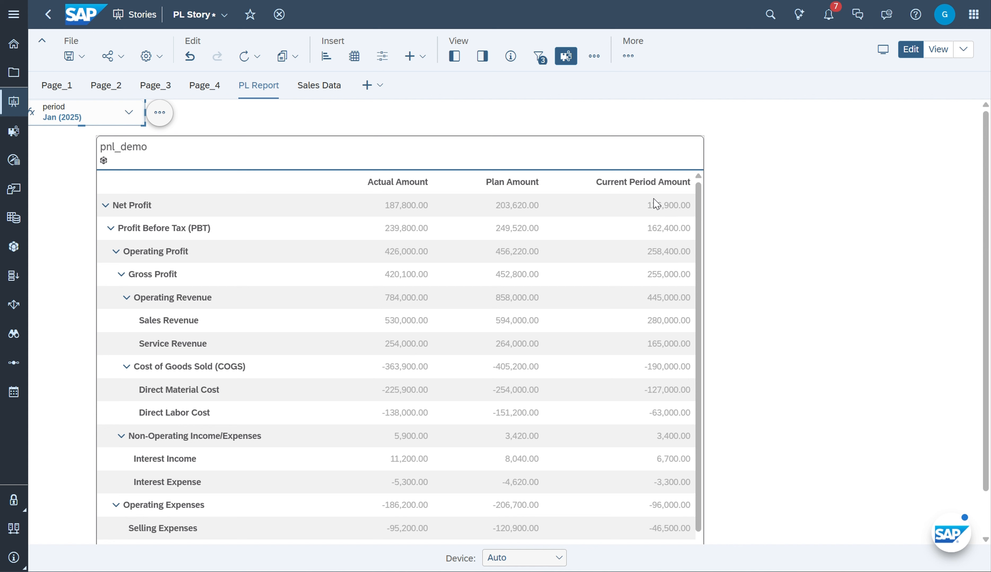
Switch the period input control's selection to Feb (2025) only and apply it
left_click(128, 113)
left_click(53, 226)
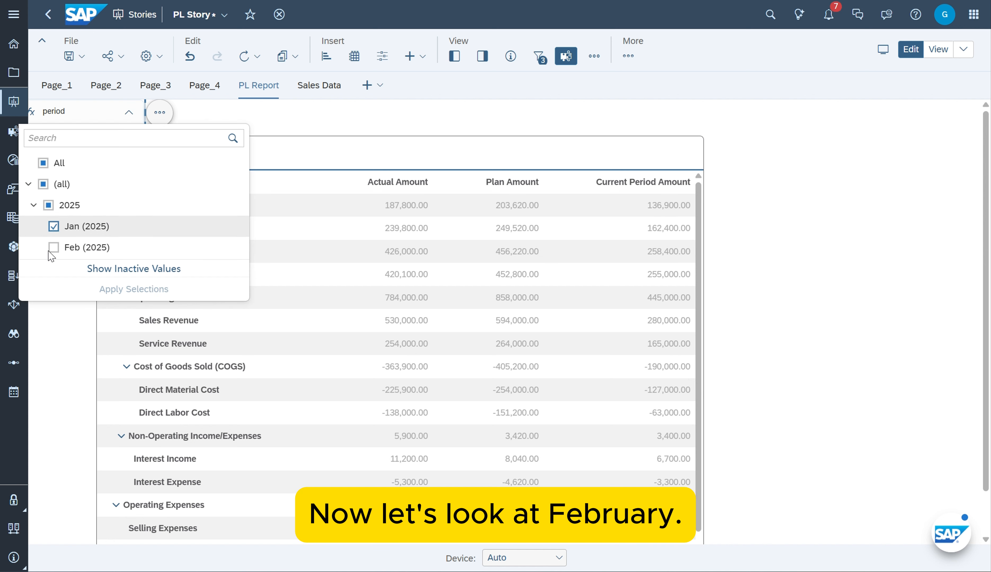
left_click(54, 247)
left_click(120, 290)
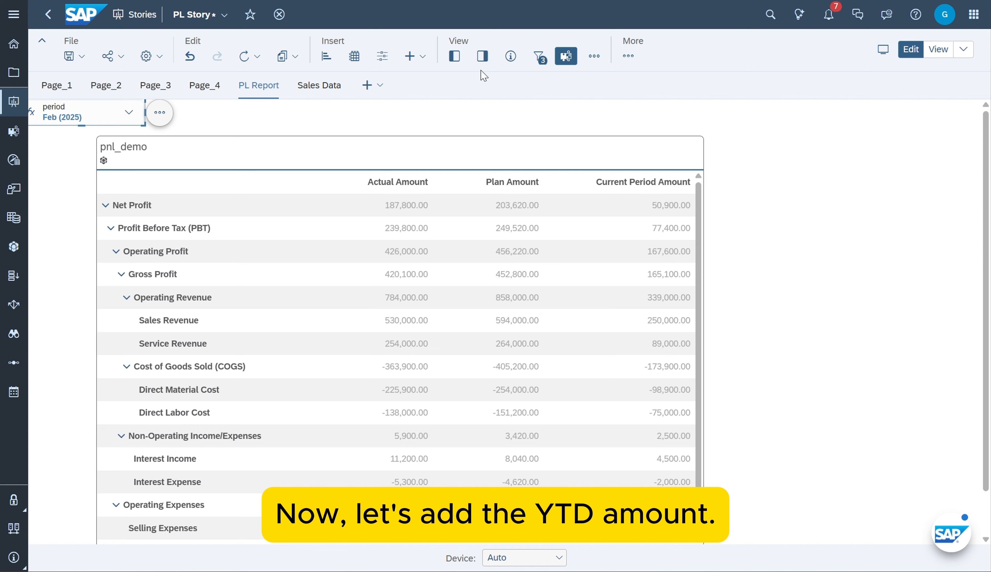
Start a new calculation for the Amount entry in the columns of the pnl_demo table
left_click(482, 56)
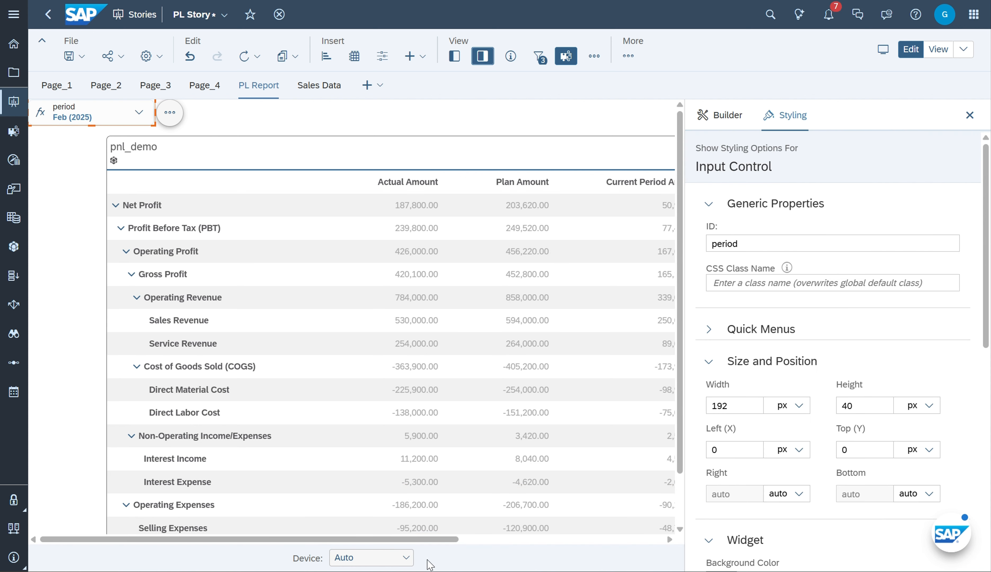
left_click_drag(433, 539, 593, 540)
left_click(726, 115)
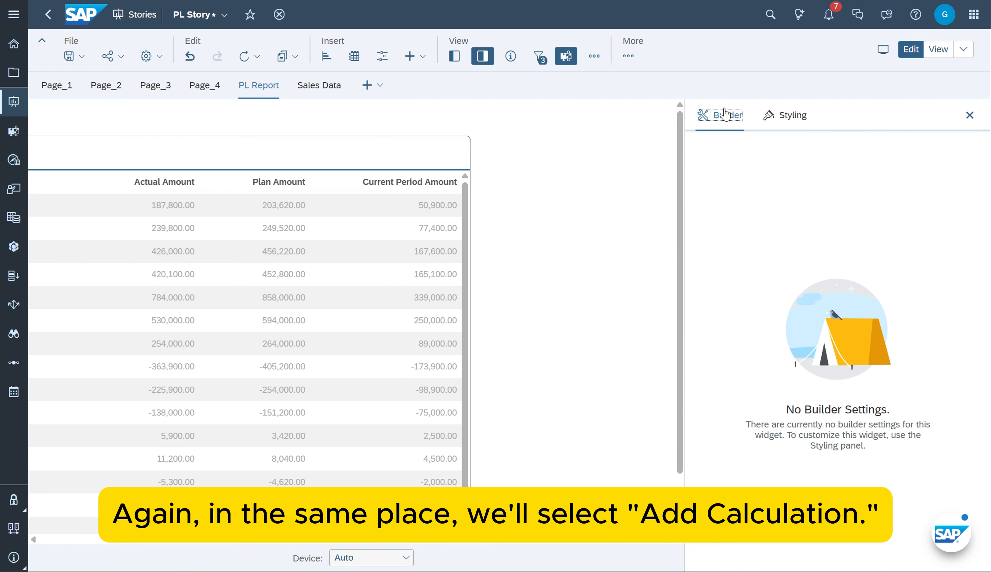
left_click(385, 152)
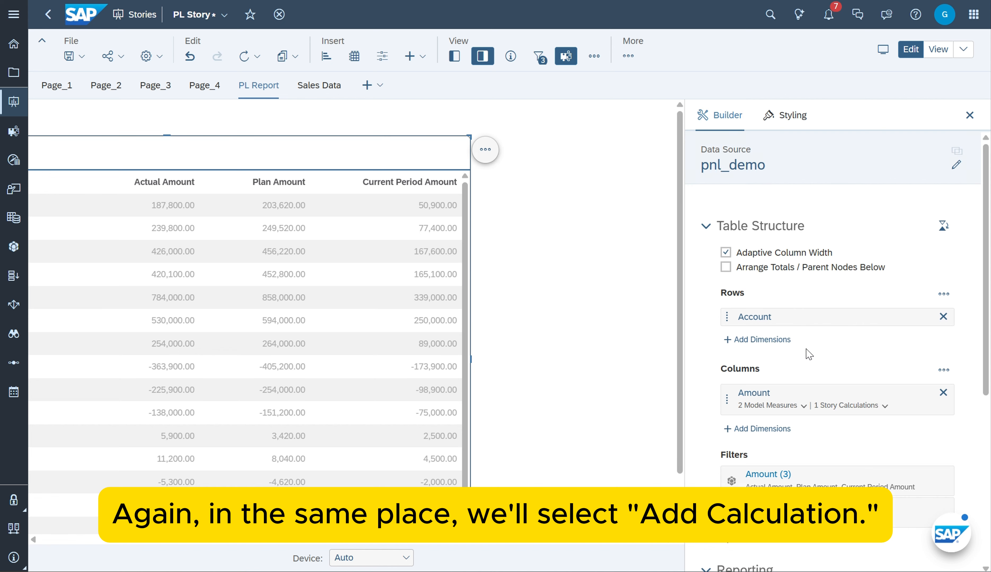
scroll(809, 354, "down", 2)
left_click(900, 327)
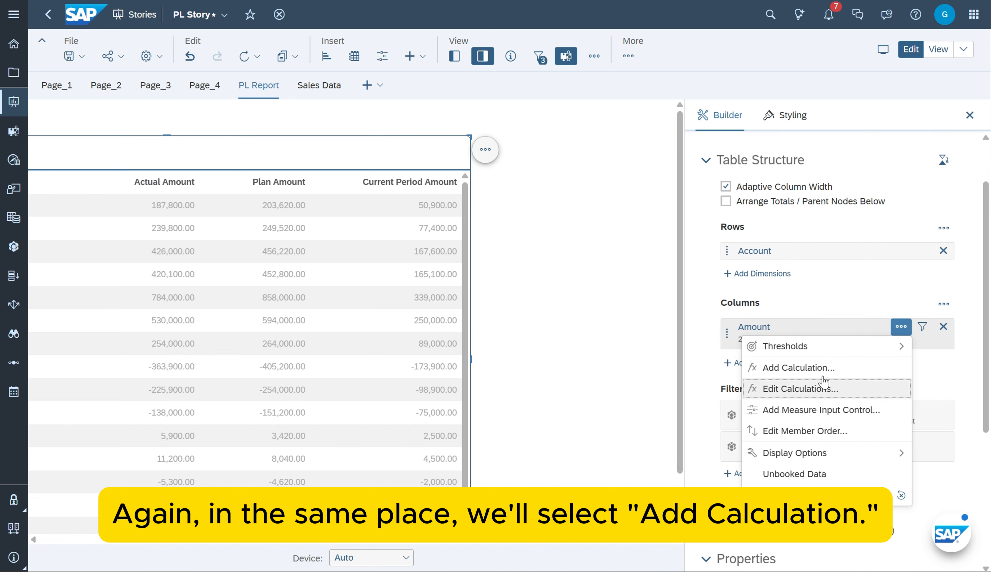
left_click(810, 368)
Make the calculation a Restricted Measure with the name YTDAmount and the description YTD Amount
left_click(275, 144)
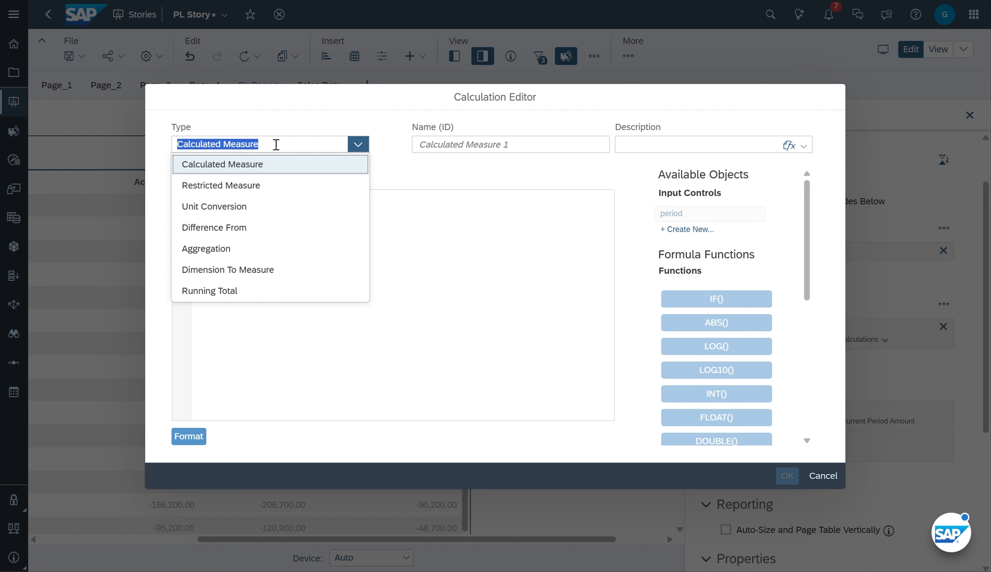
left_click(255, 196)
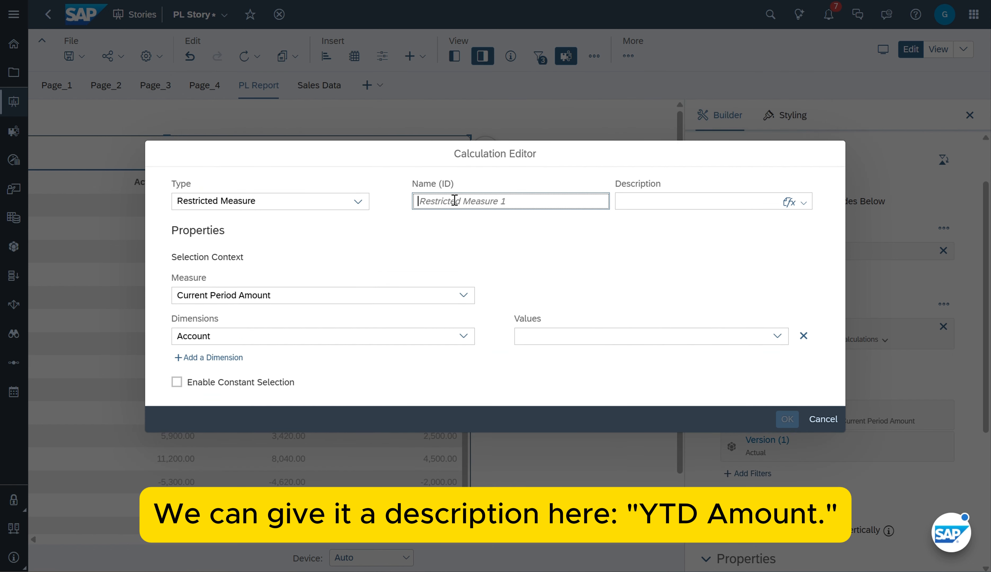
type("y")
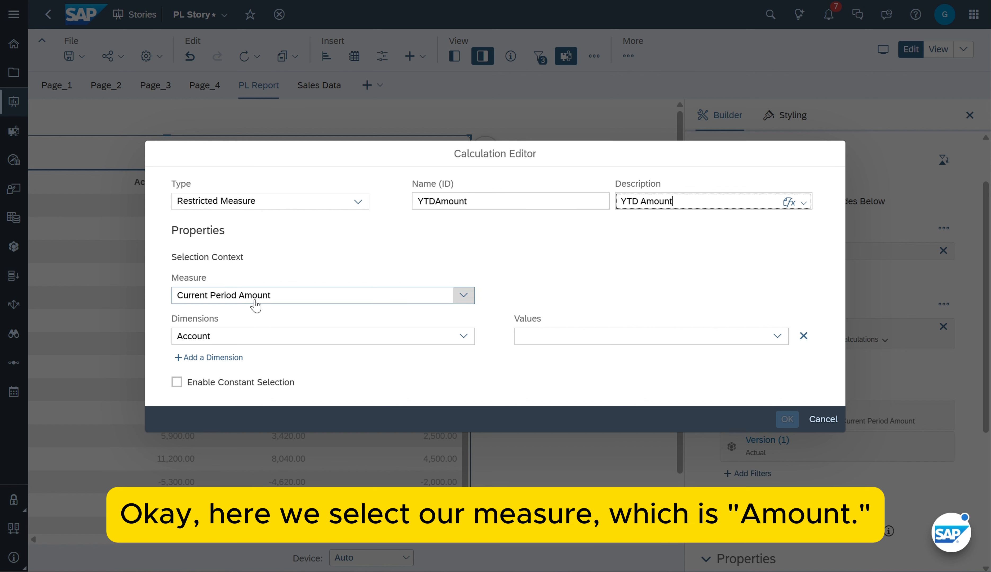
Base the YTD measure on Actual Amount and restrict it by the posting_period dimension
left_click(244, 342)
left_click(293, 295)
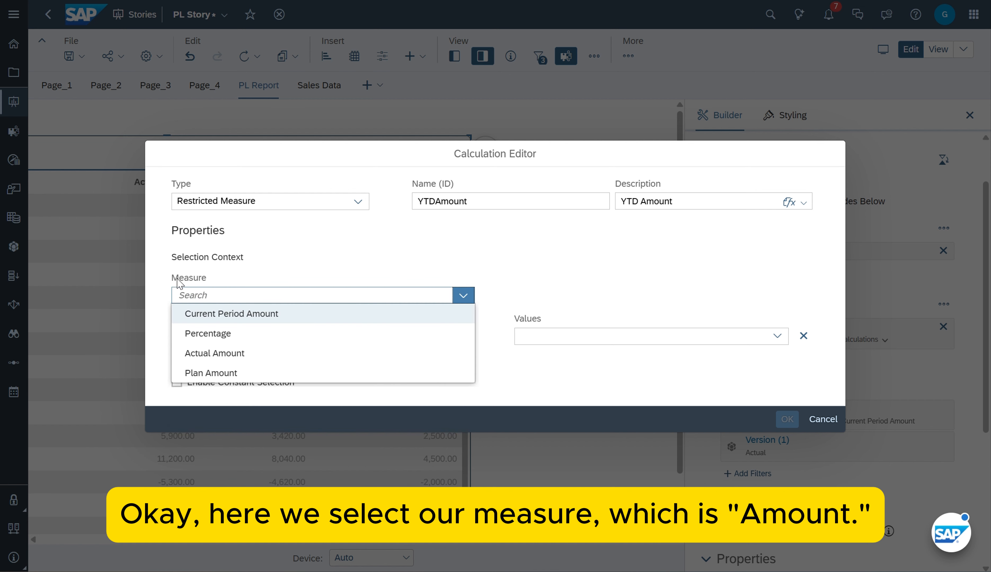
left_click(224, 354)
left_click(254, 342)
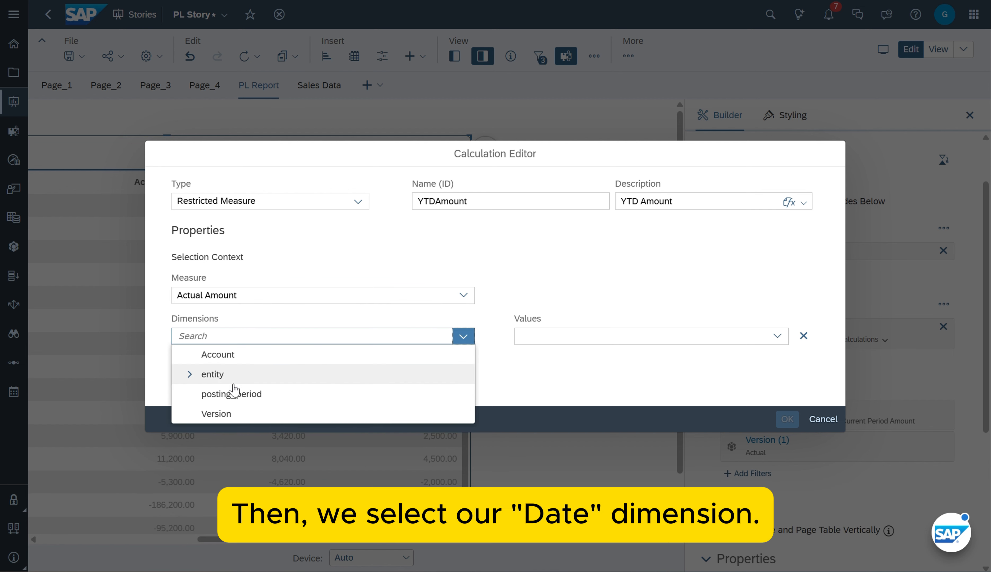
left_click(228, 394)
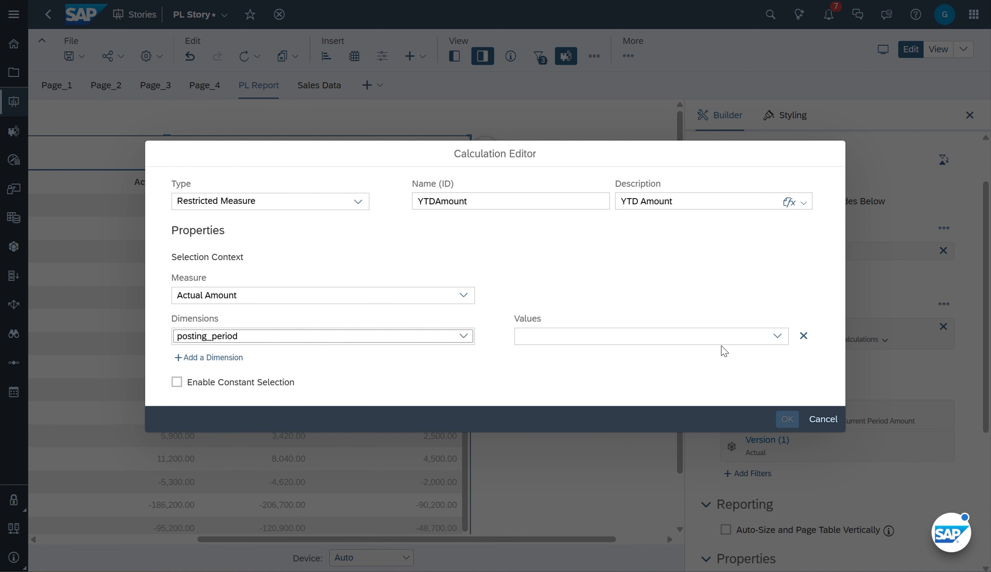
Restrict posting_period to the current time interval's year-to-date selection and save the YTD measure
left_click(719, 336)
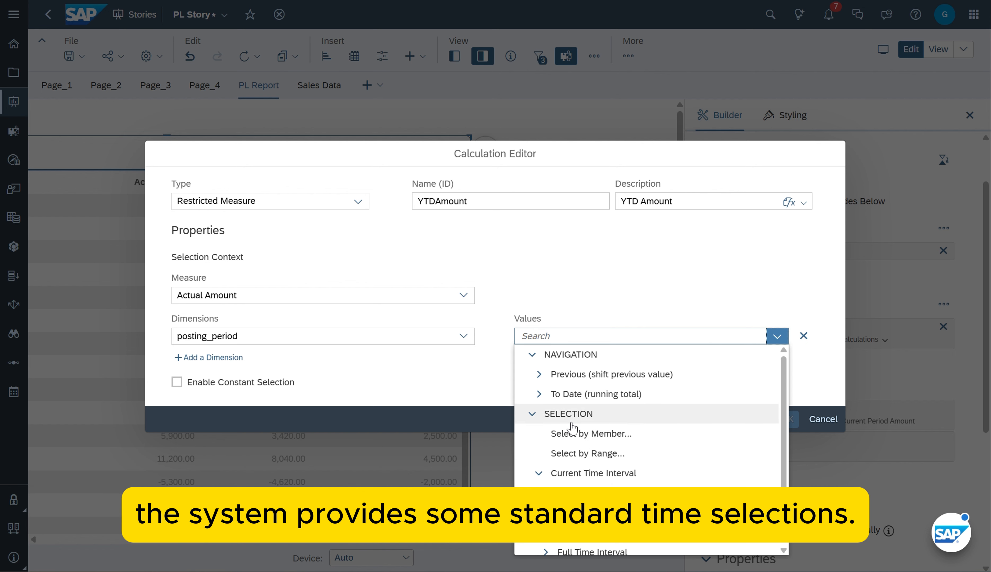
scroll(584, 416, "down", 2)
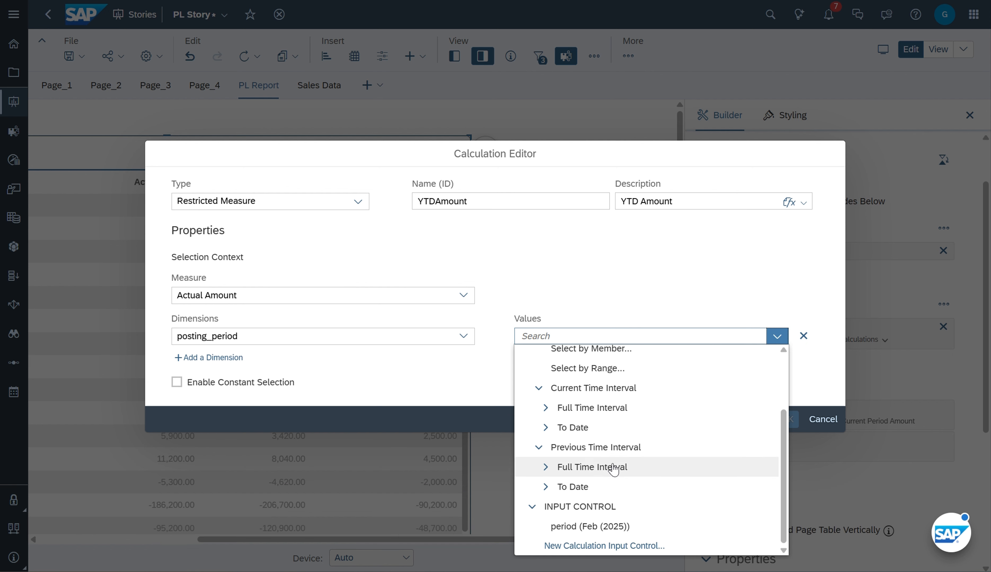
left_click(545, 428)
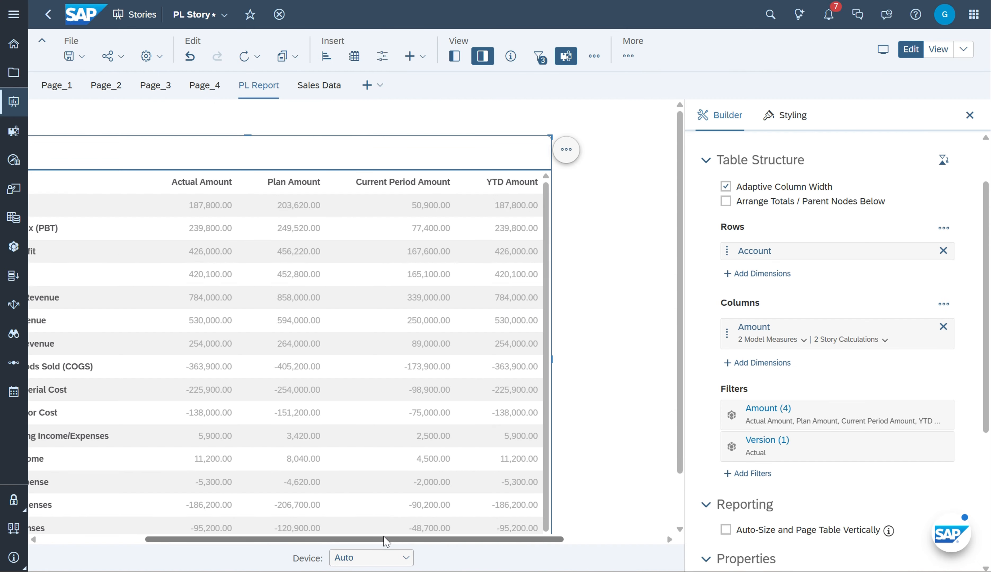
Remove Actual Amount and Plan Amount from the table's Amount filter, and save the story
scroll(779, 238, "down", 5)
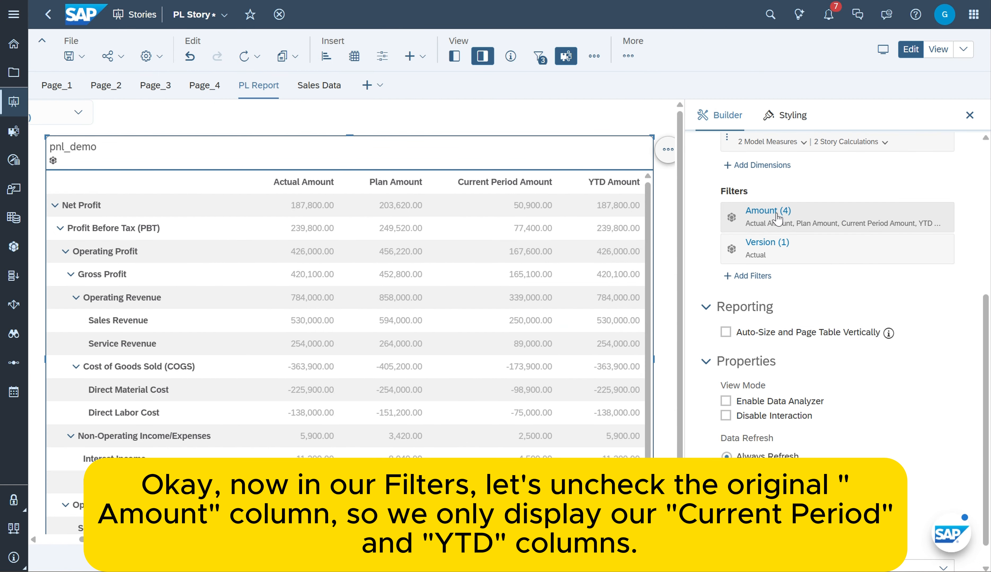
left_click(834, 221)
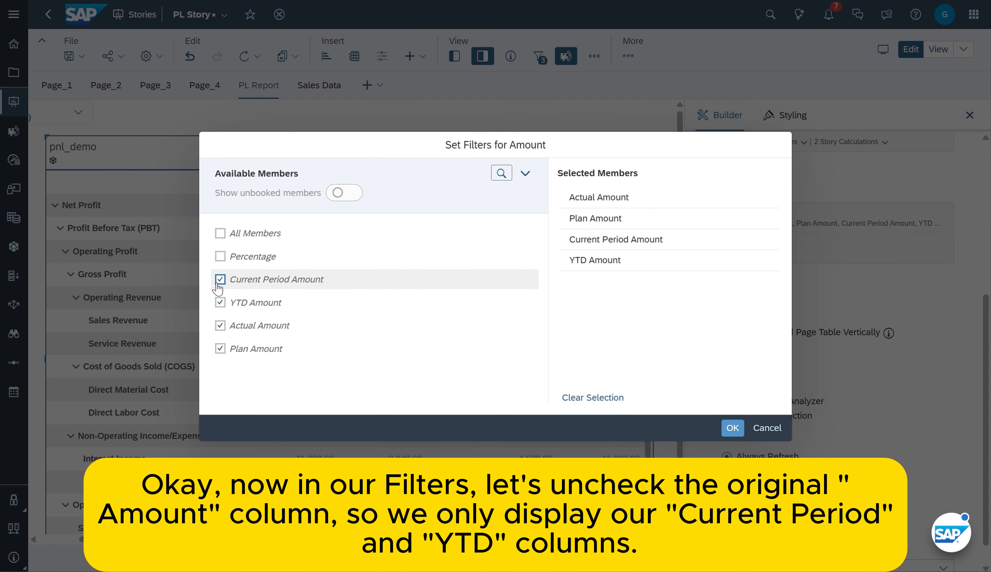
left_click(220, 326)
left_click(220, 349)
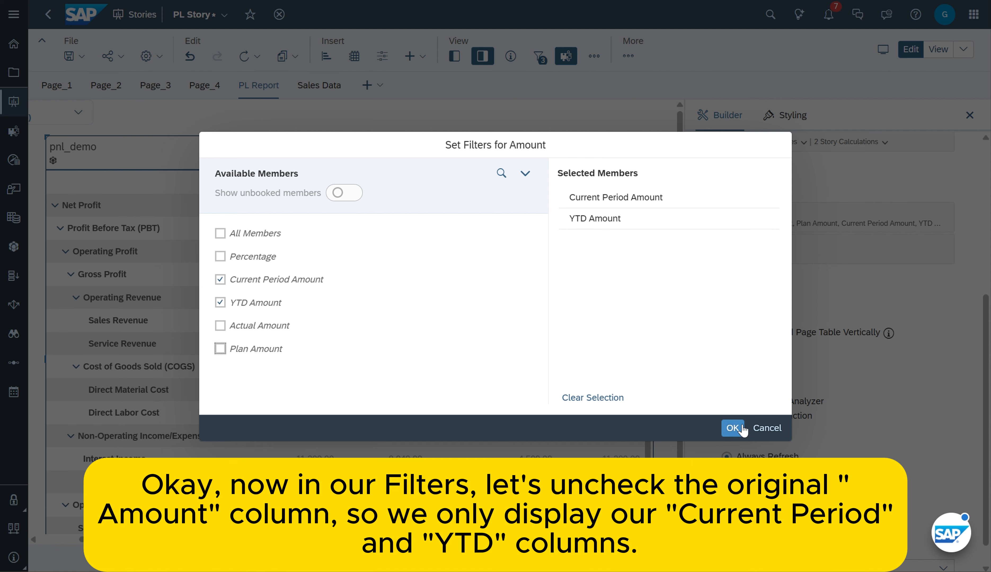
left_click(733, 428)
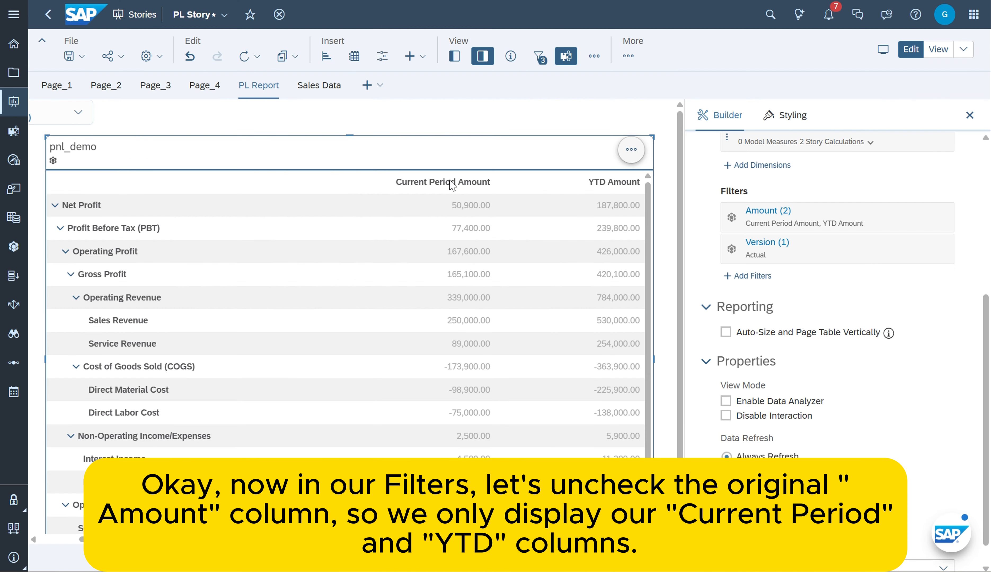
left_click(970, 114)
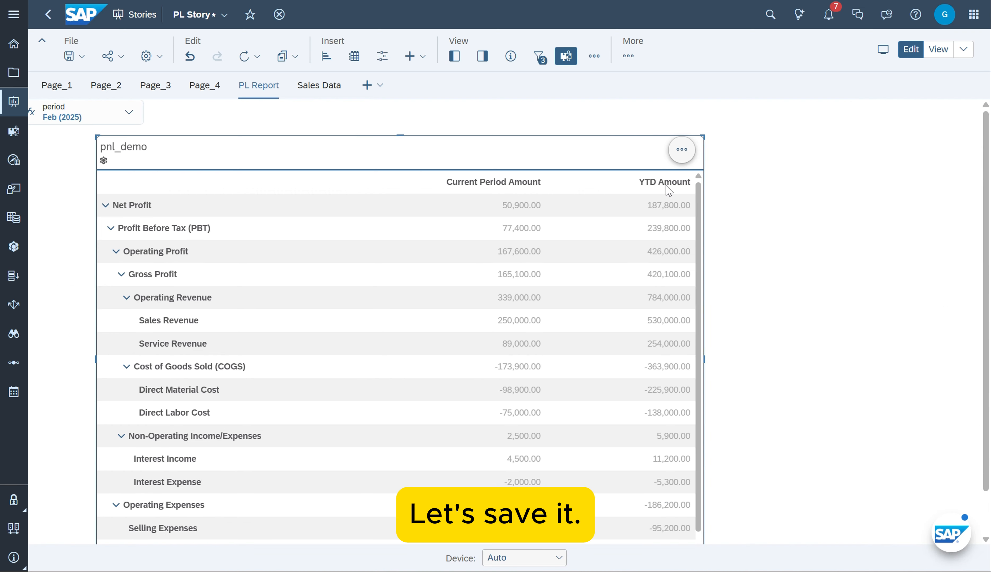
key("ctrl+s")
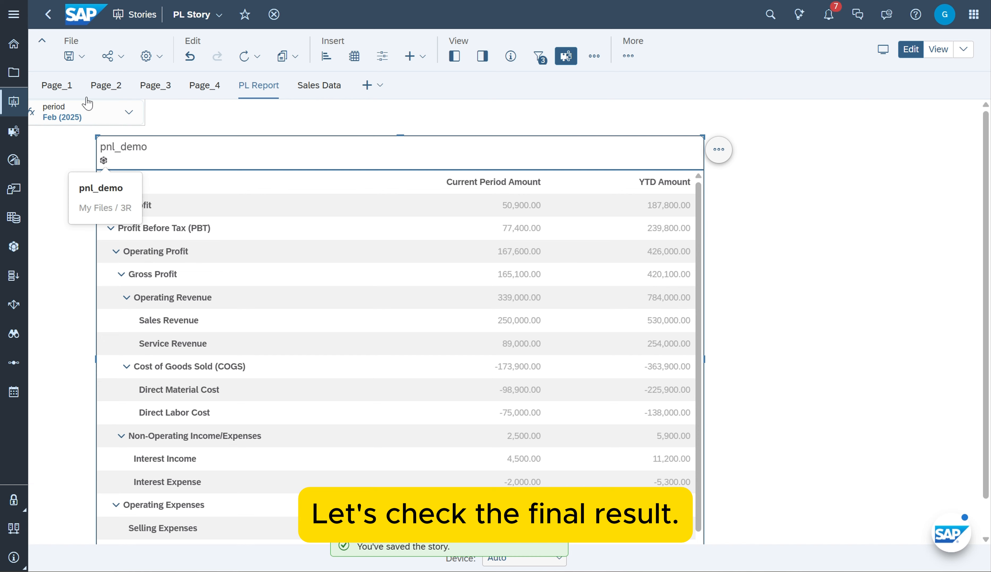
Compare the Current Period and YTD columns with Jan and Feb (2025) both selected in the period control, and with only Feb (2025) selected
left_click(127, 114)
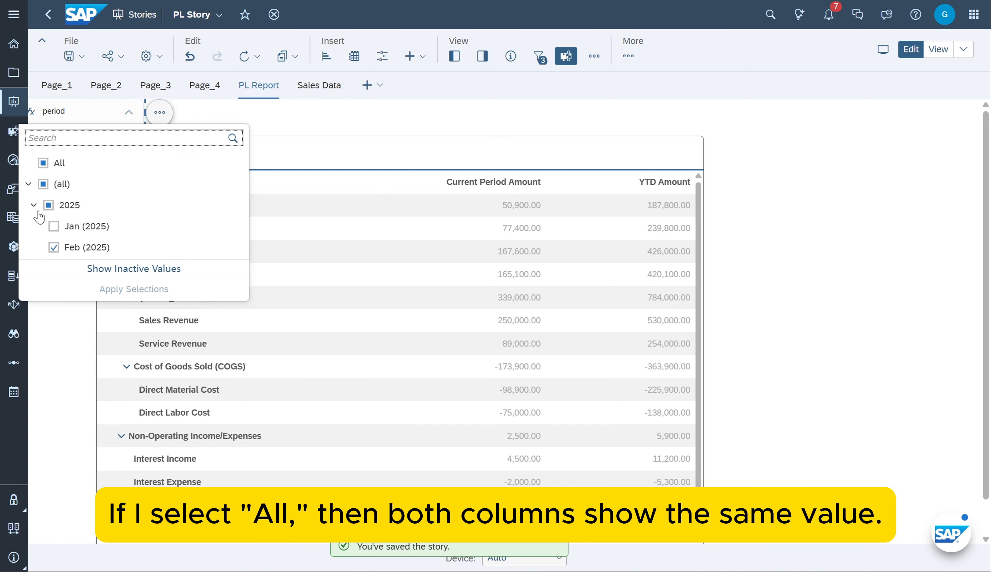
left_click(131, 288)
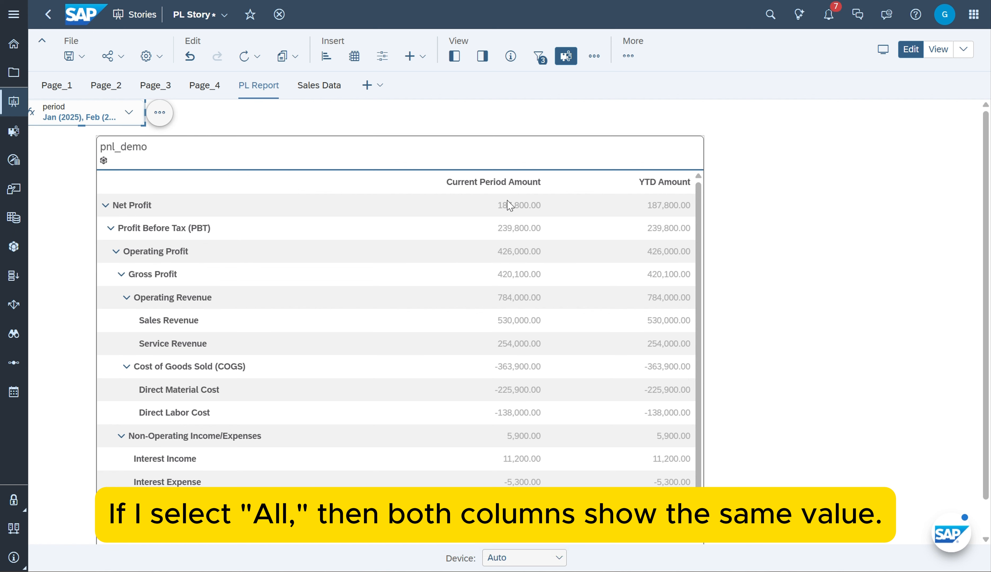
left_click(80, 114)
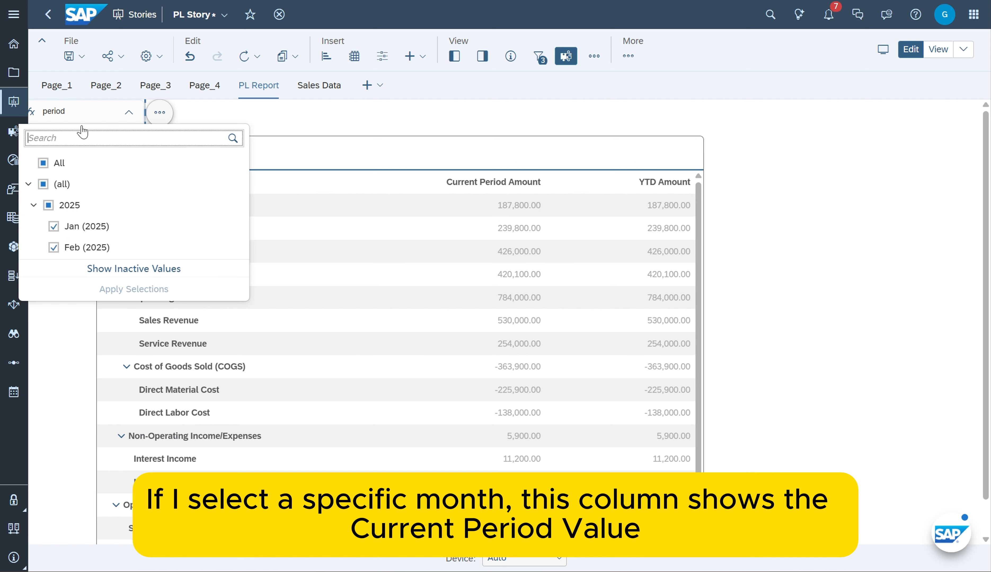
left_click(63, 248)
left_click(134, 288)
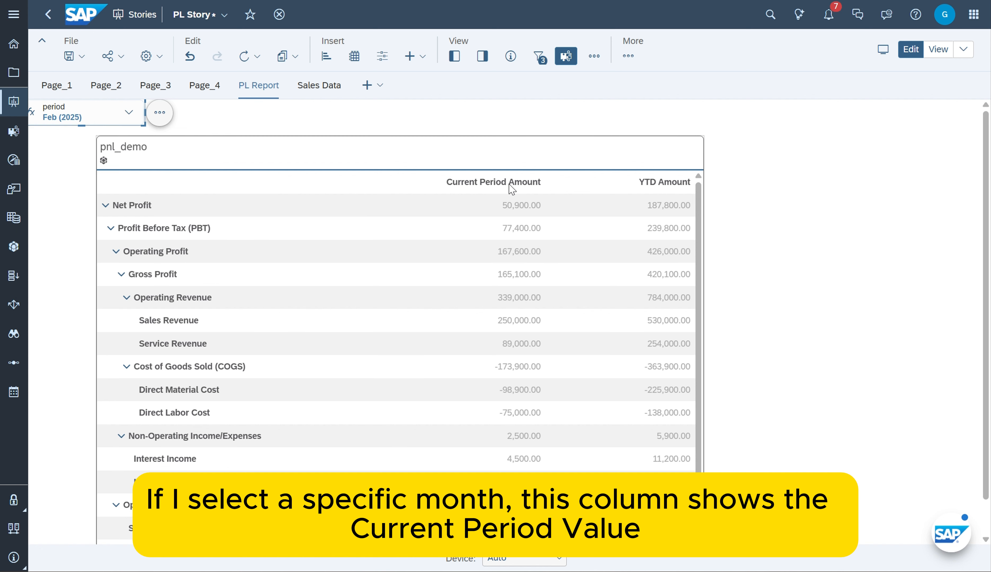